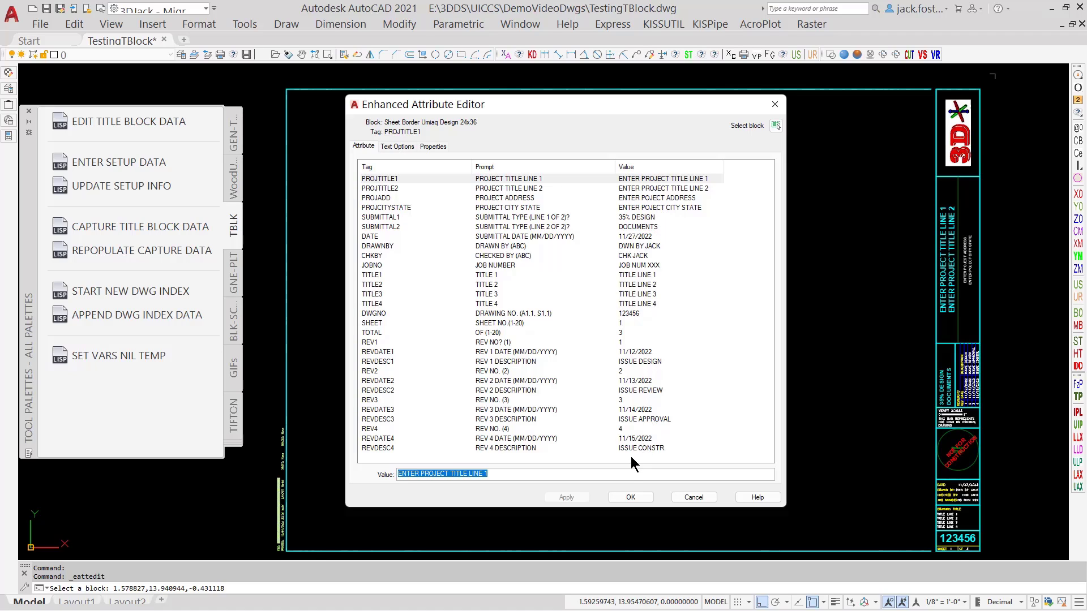
View the TITLE4 attribute's value in the border block's attribute list, and leave the editor without changes
click(644, 301)
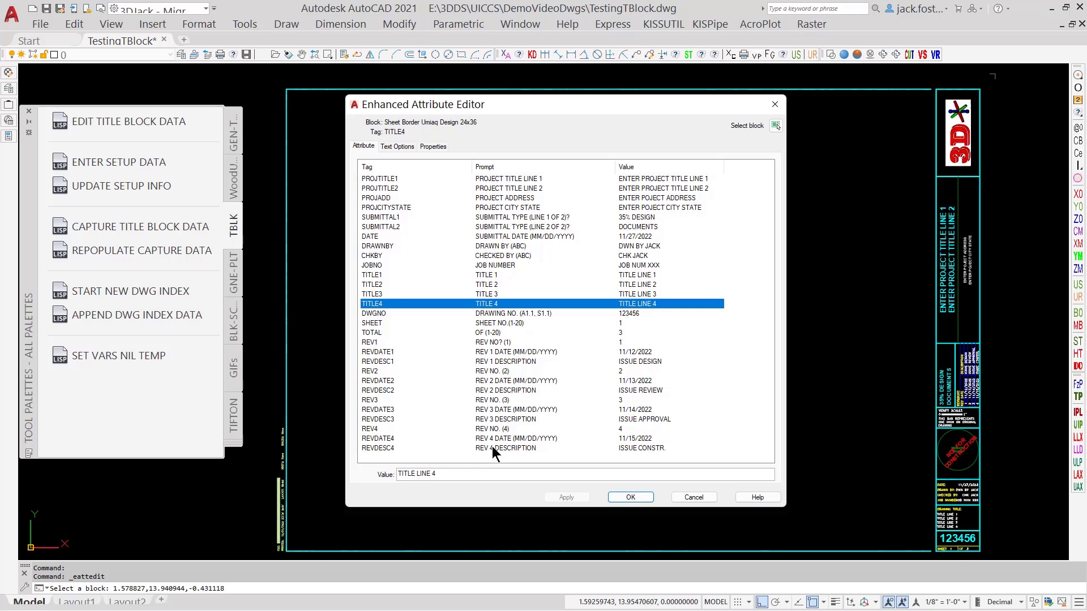
click(446, 473)
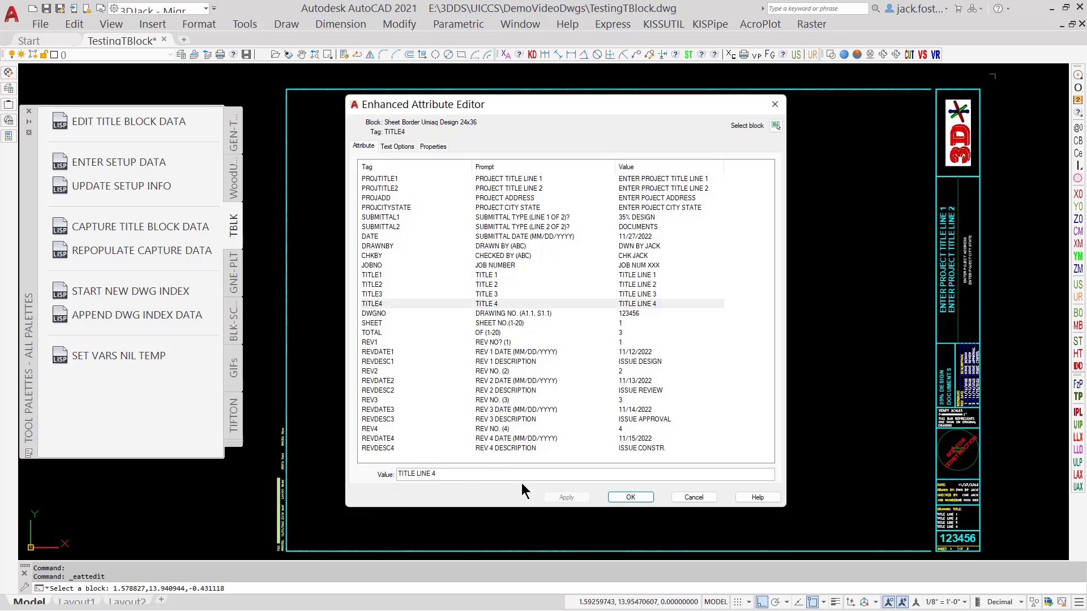
click(694, 499)
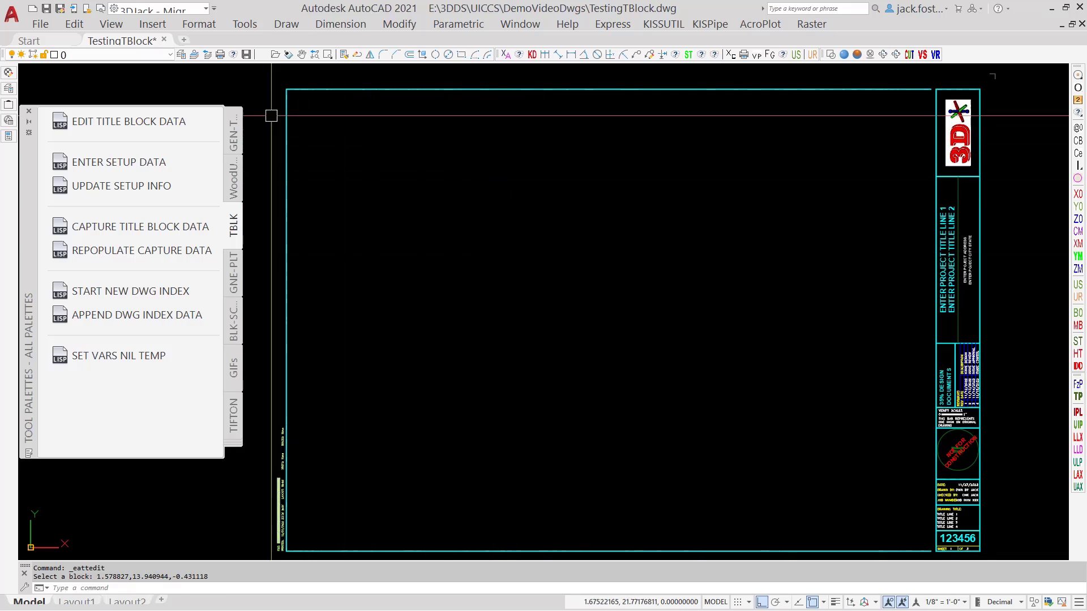
Edit the title block data by appending XXXXXXXXX to the first drawing title line, and check it in the sheet border
click(98, 120)
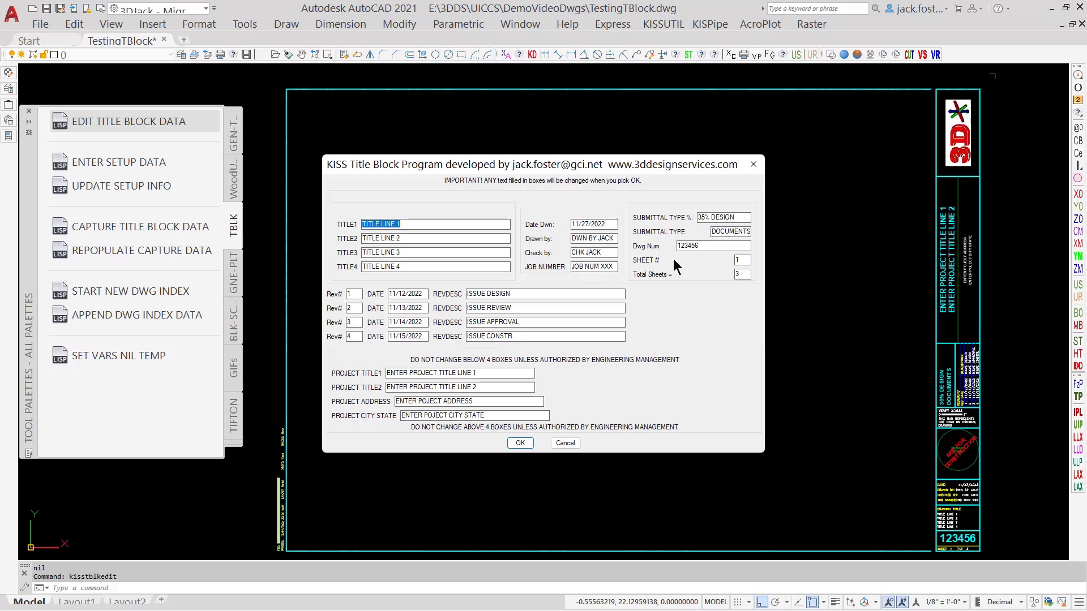
click(438, 225)
text(XXXXX)
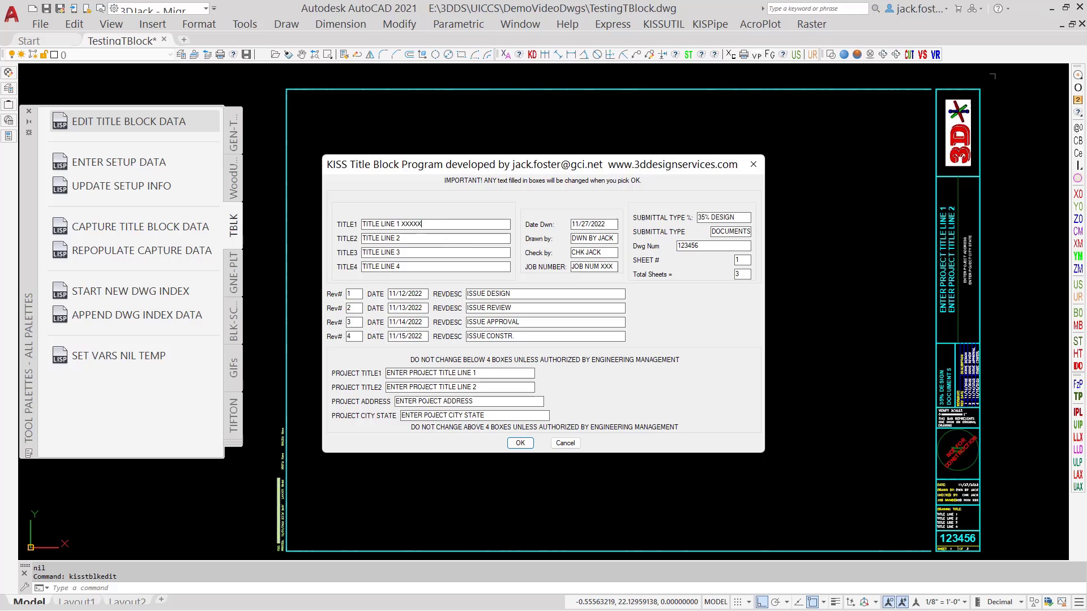
text(XXXX)
click(521, 444)
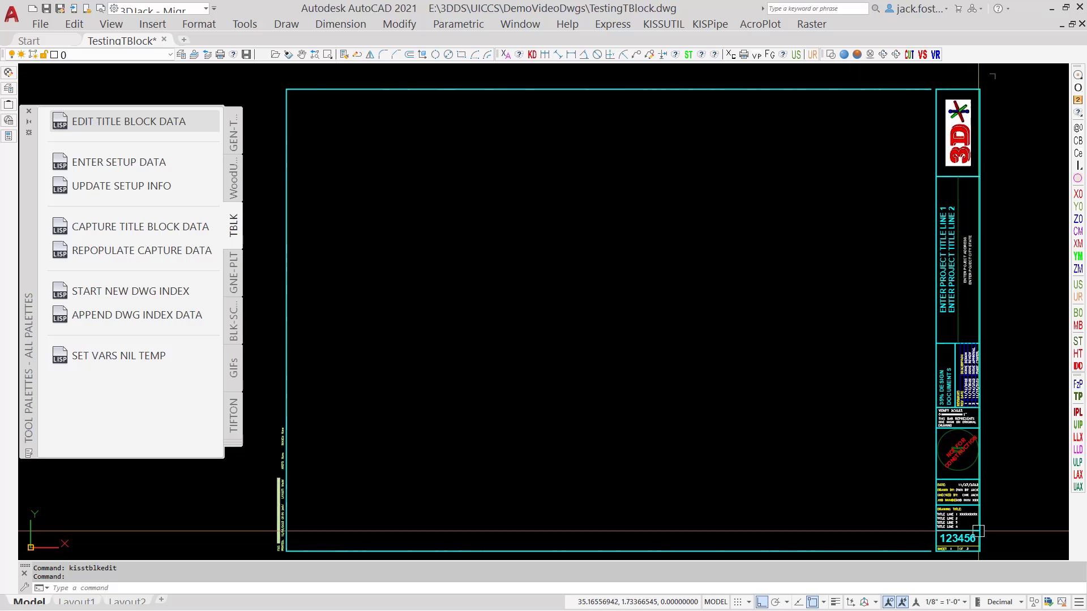
scroll(977, 535, up, 8)
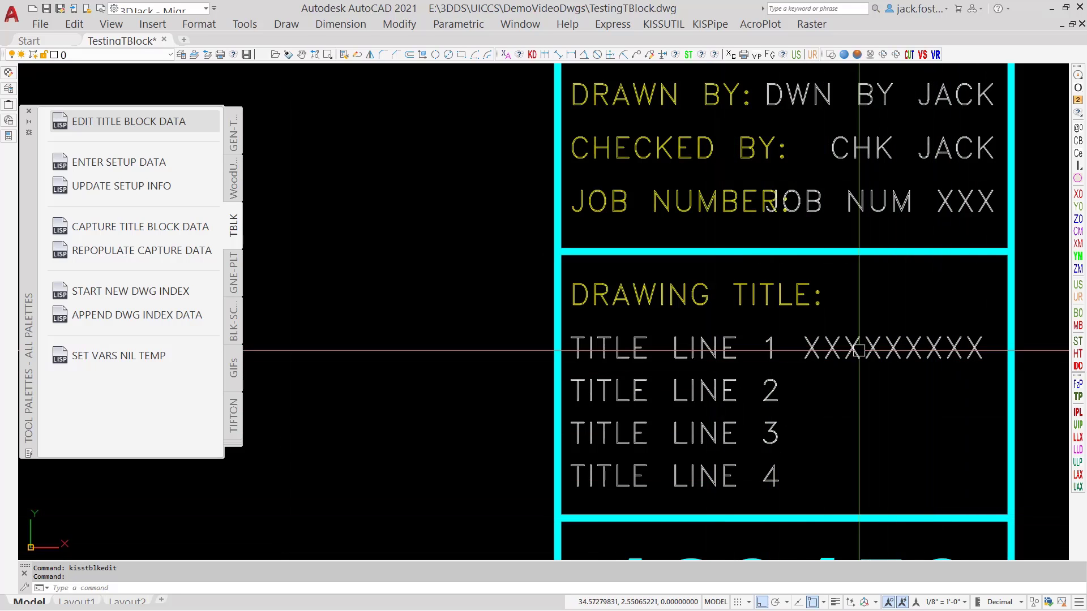
scroll(806, 371, down, 10)
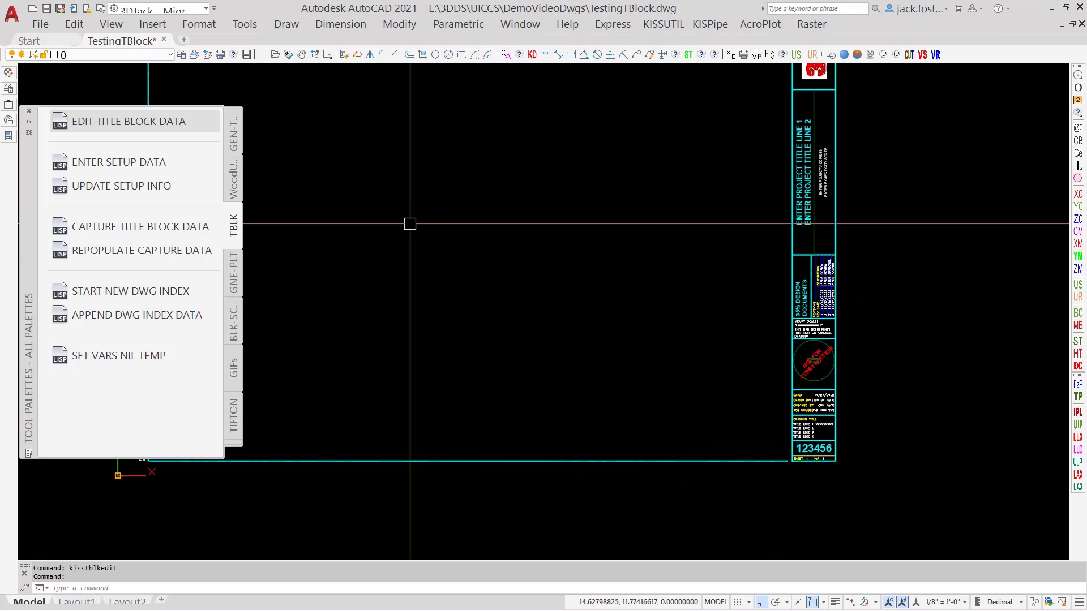
click(120, 120)
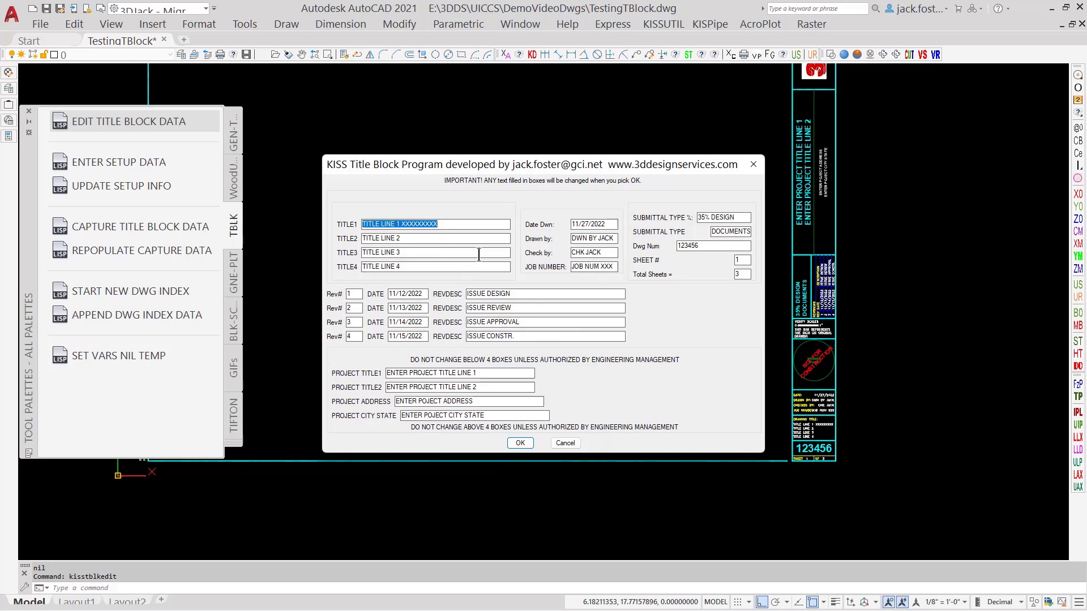
key(BackSpace)
key(Tab)
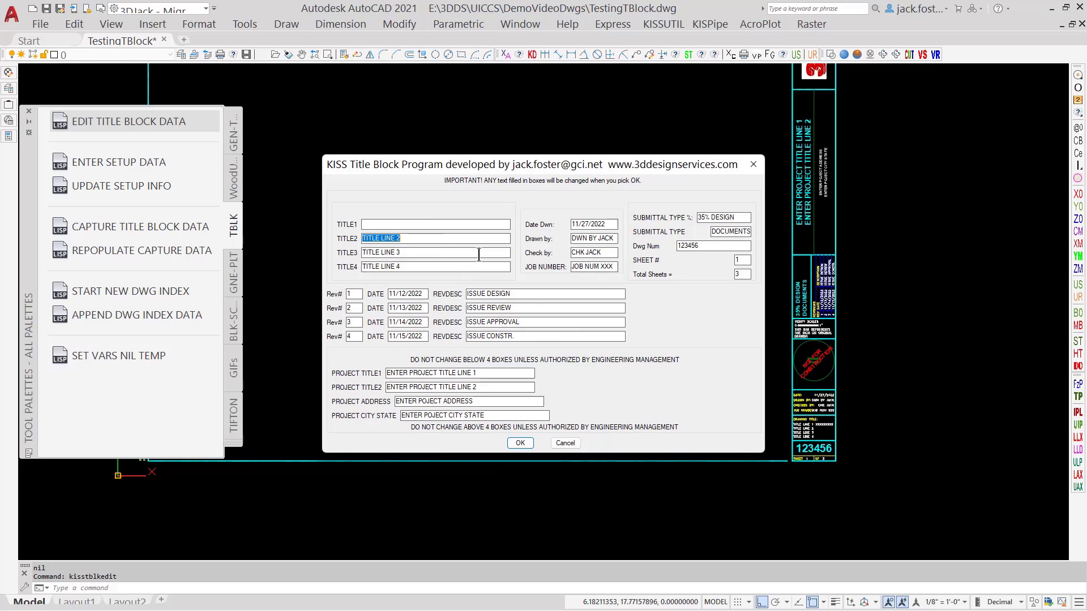
key(BackSpace)
key(Tab)
key(BackSpace)
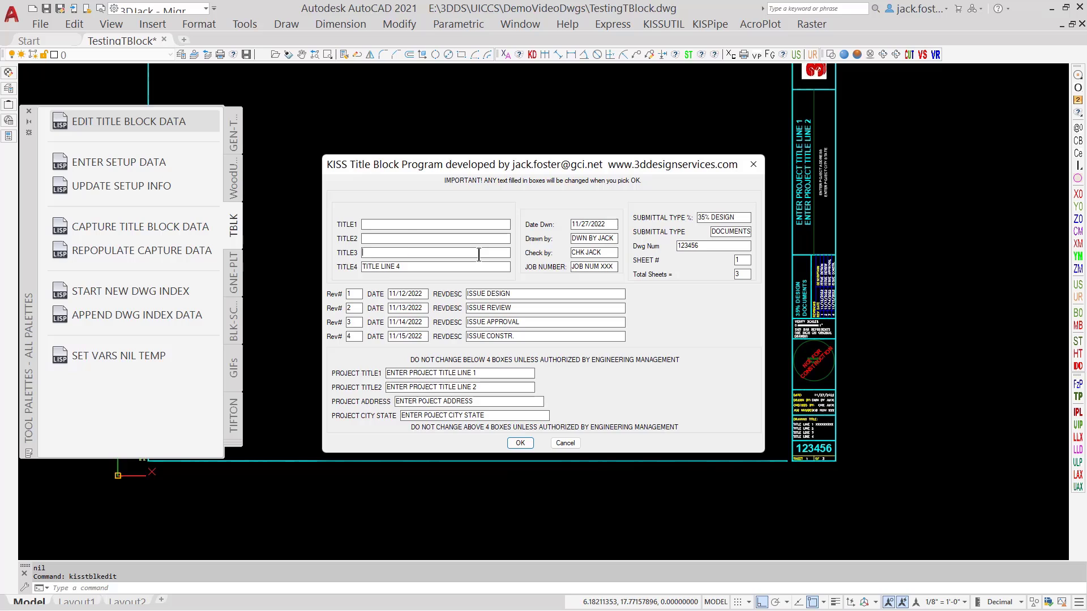
key(Tab)
key(BackSpace)
click(566, 444)
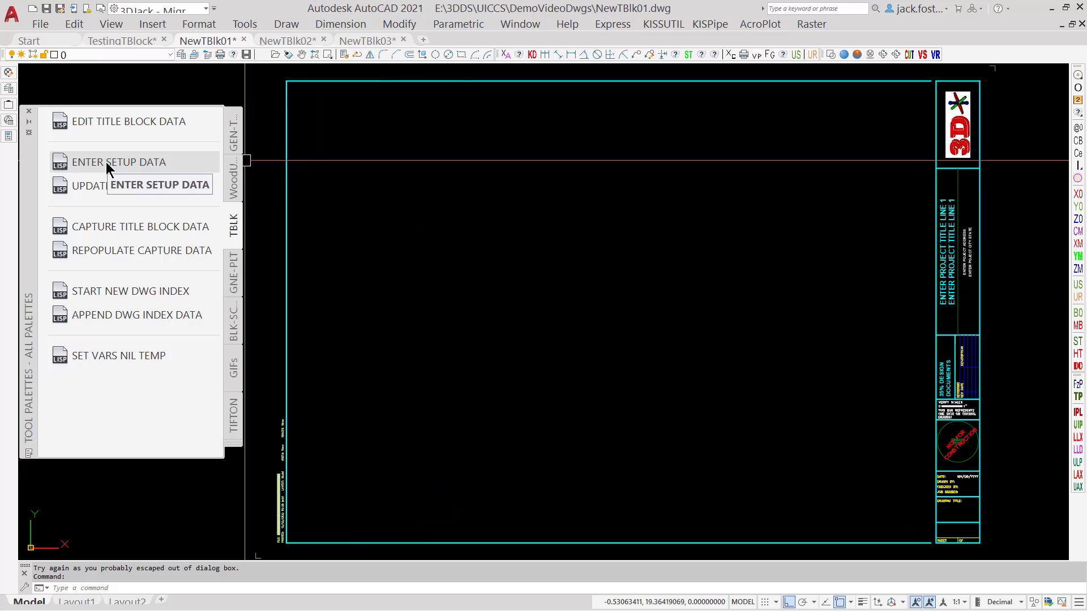
Enter setup data in NewTBlk01 with project title 1 EOIFAOPHPOAGHP and project title 2 as the person's full name followed by 3D
click(107, 162)
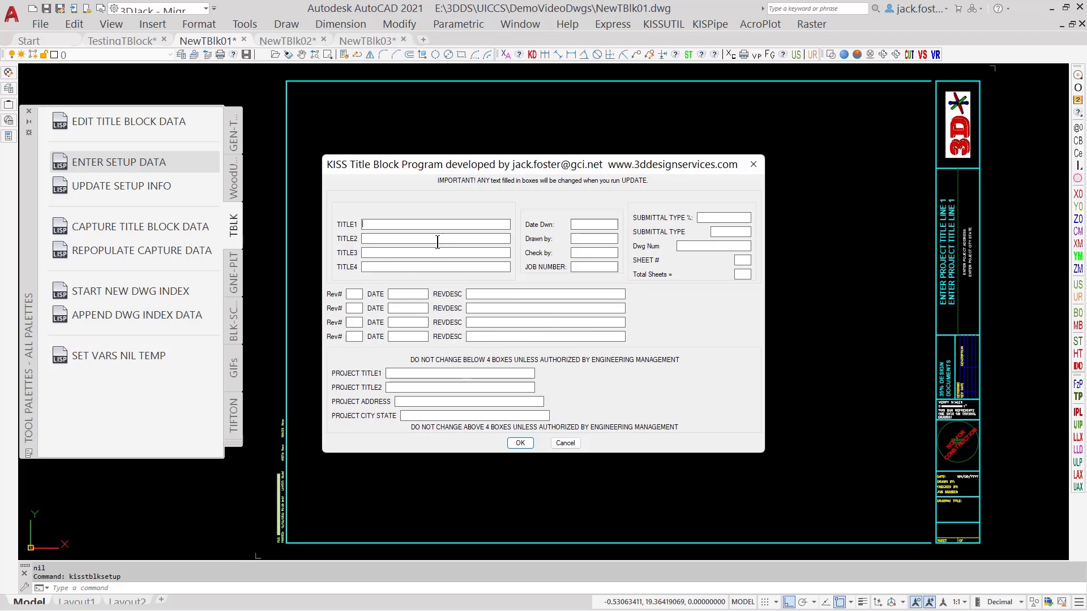
click(407, 375)
text(EOIFAOPHPOAGHP)
key(Tab)
text(JACK FOSTER 3D)
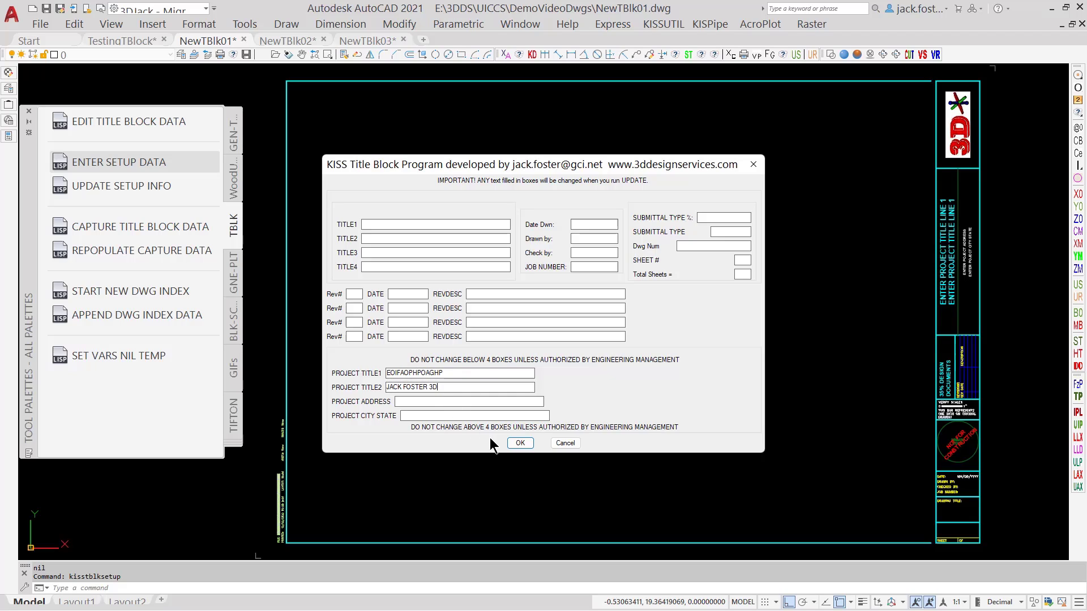
click(519, 445)
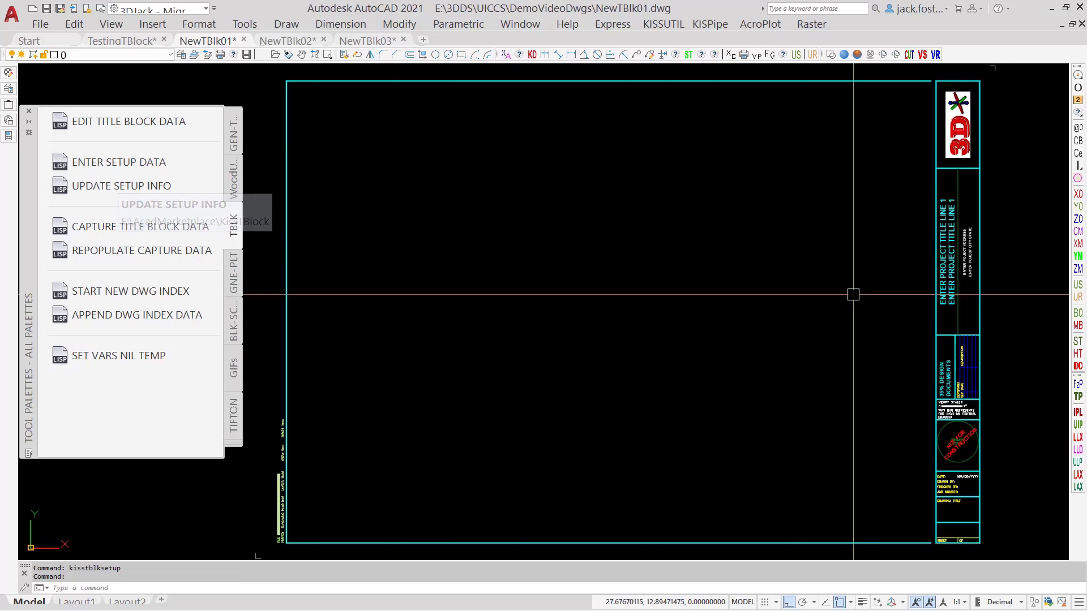
Update the title blocks of NewTBlk01, NewTBlk02 and NewTBlk03 with the entered setup info
click(104, 182)
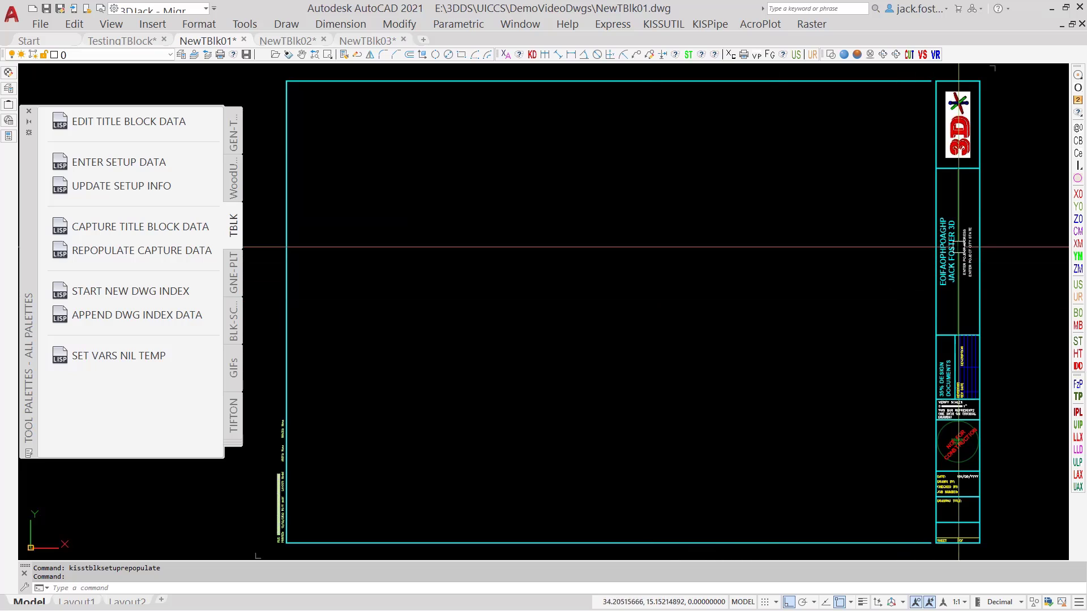
scroll(969, 257, up, 4)
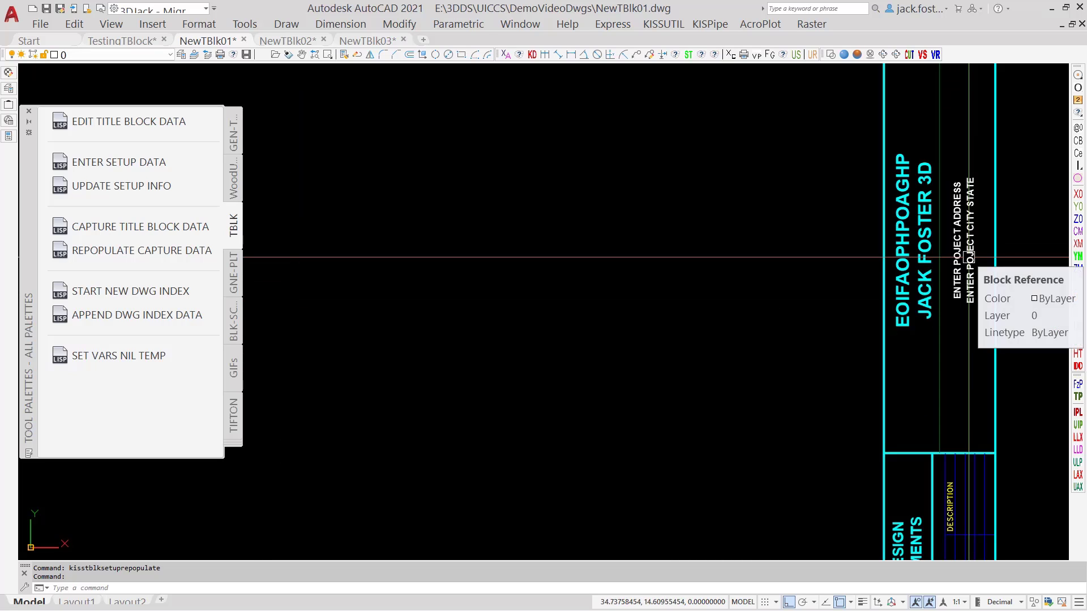
scroll(969, 257, down, 4)
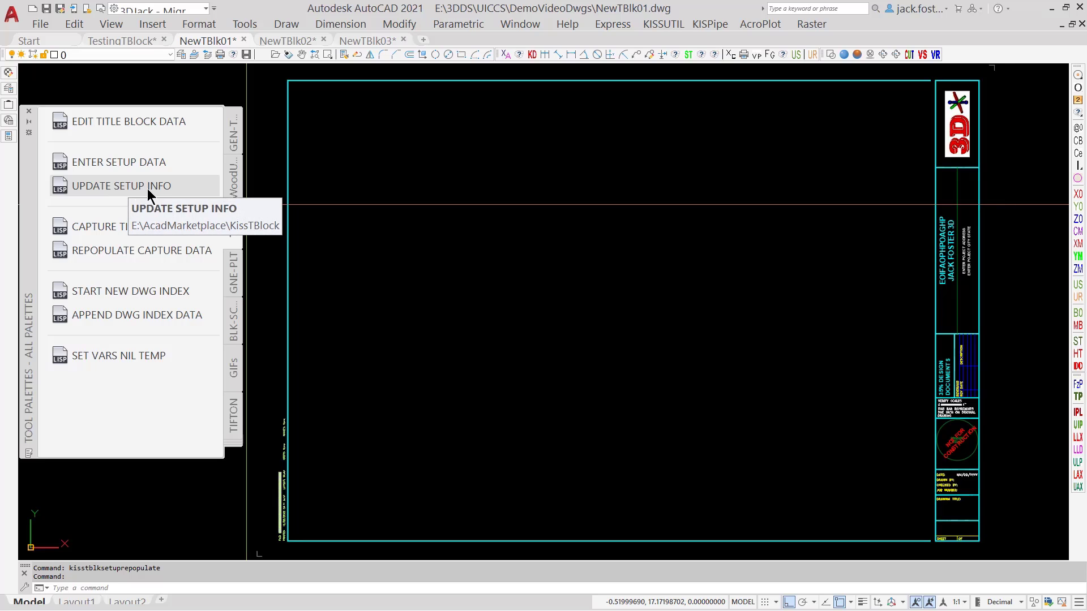
click(285, 41)
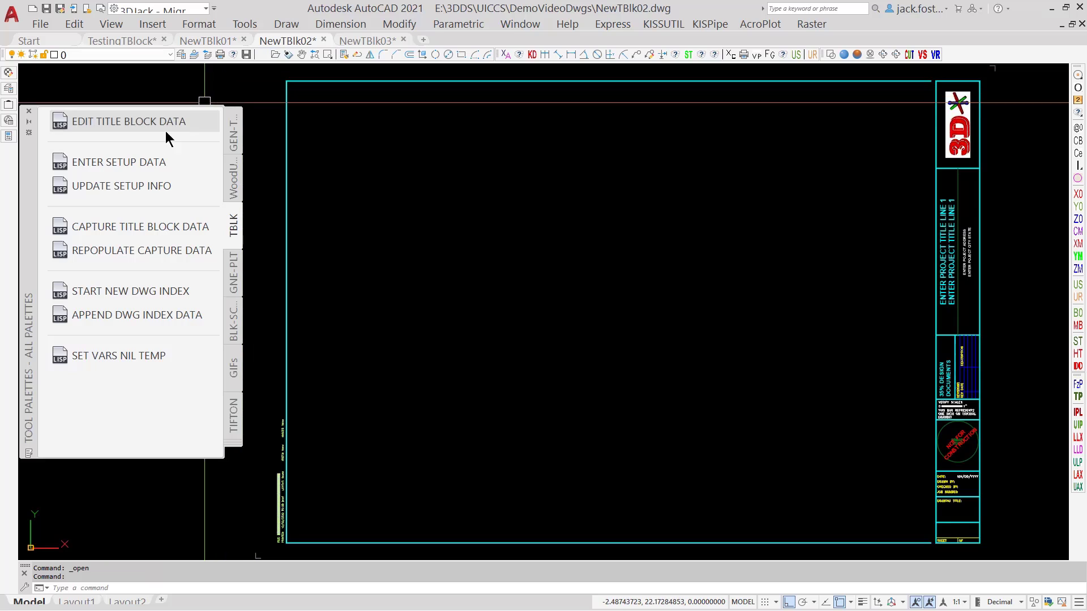
click(102, 187)
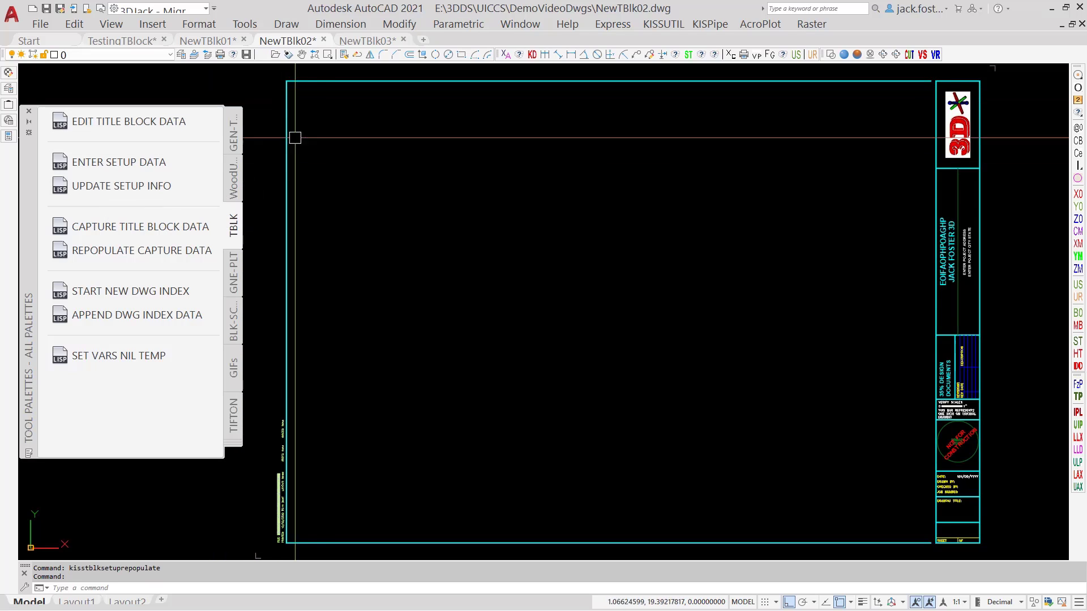
click(377, 39)
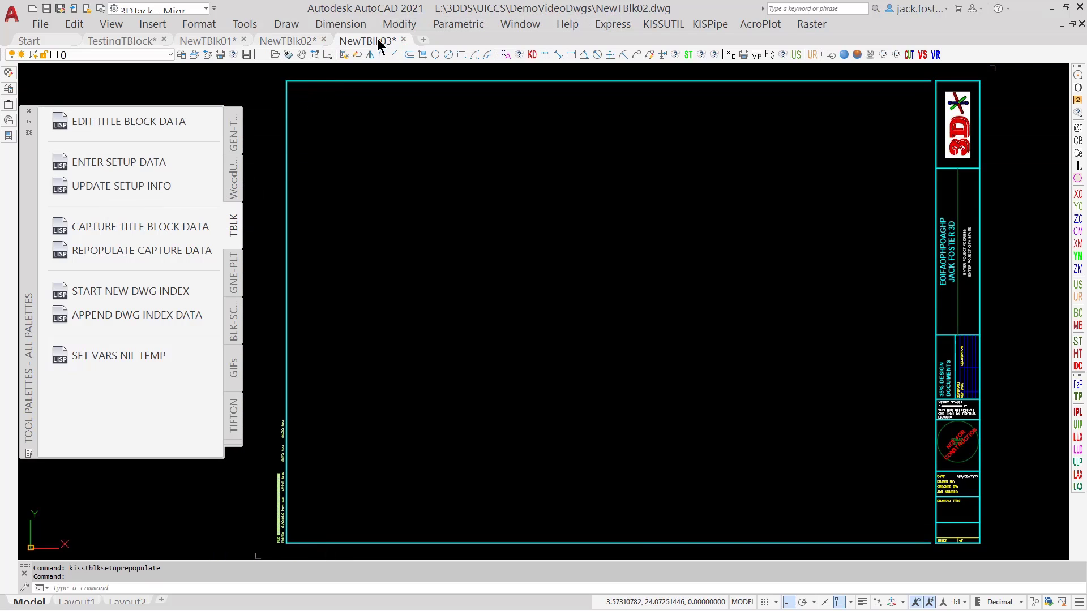
click(121, 185)
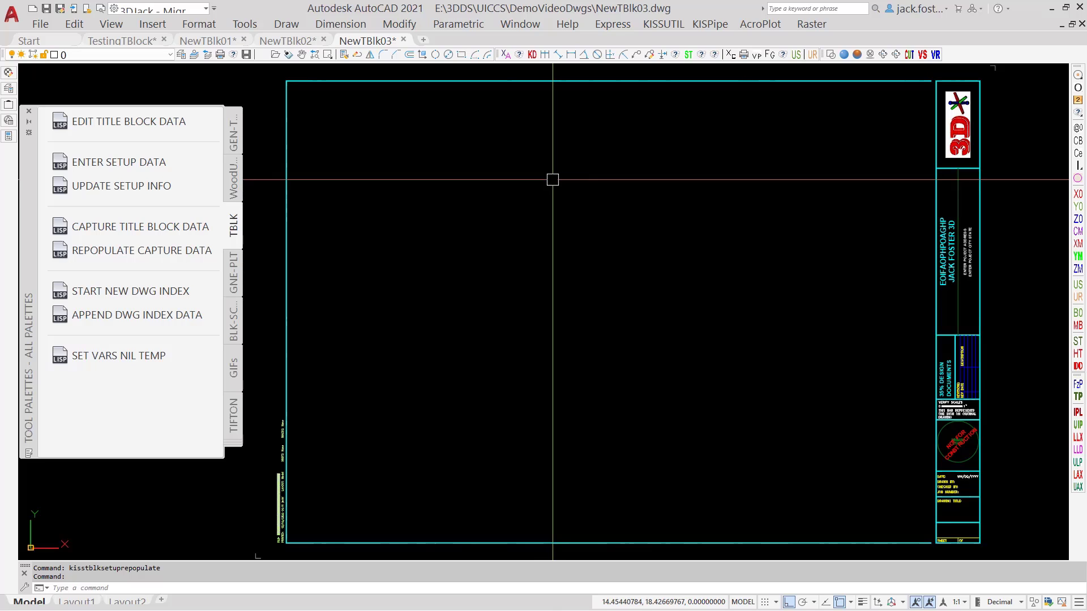
Capture the title block data of TestingTBlock and clear the numbers, dates and descriptions of revisions 2, 3 and 4
key(ctrl+Tab)
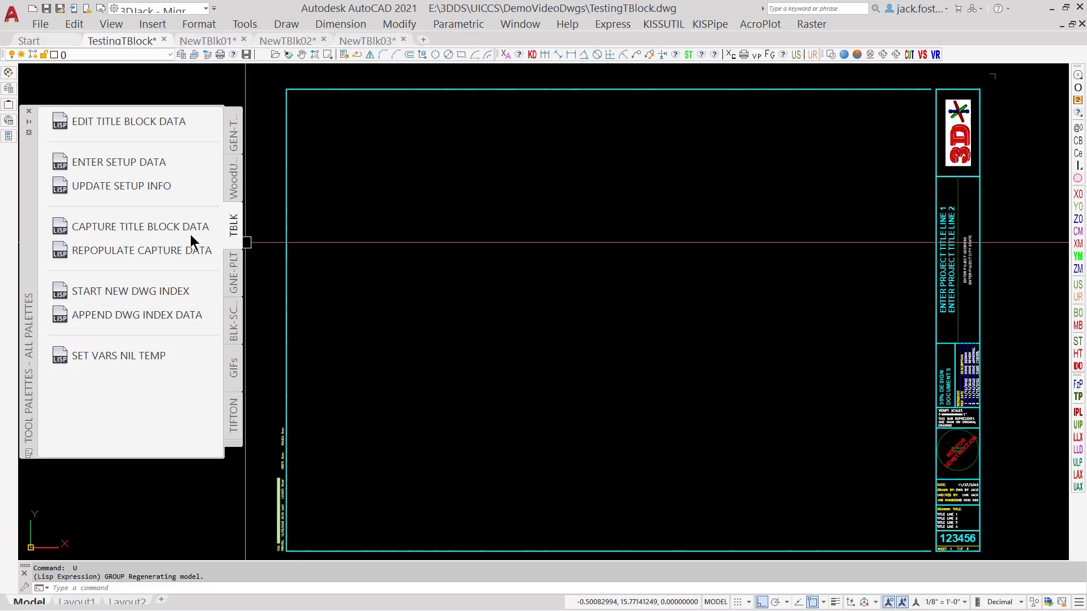
click(125, 228)
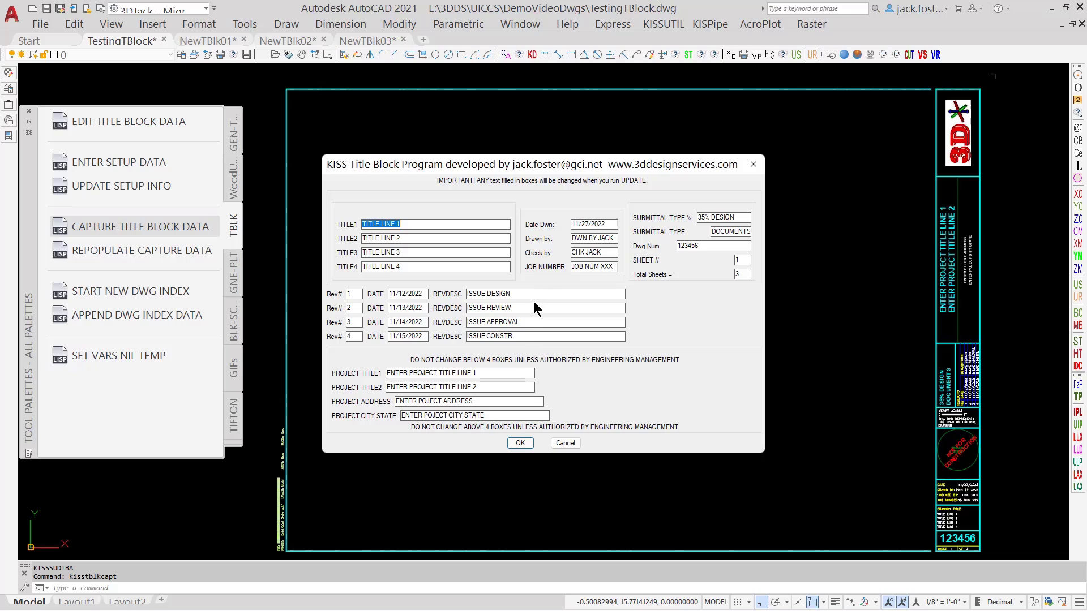
double_click(359, 310)
key(Tab)
key(BackSpace)
key(Tab)
key(BackSpace)
key(Tab)
key(BackSpace)
key(Tab)
key(BackSpace)
key(Tab)
key(BackSpace)
key(Tab)
key(BackSpace)
key(Tab)
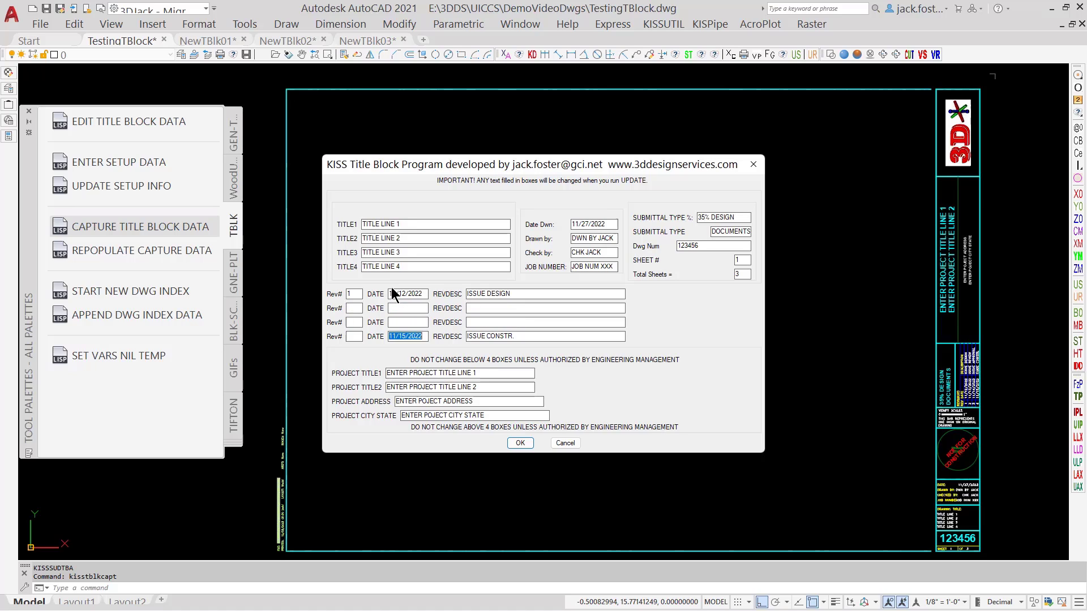
key(BackSpace)
key(Tab)
key(BackSpace)
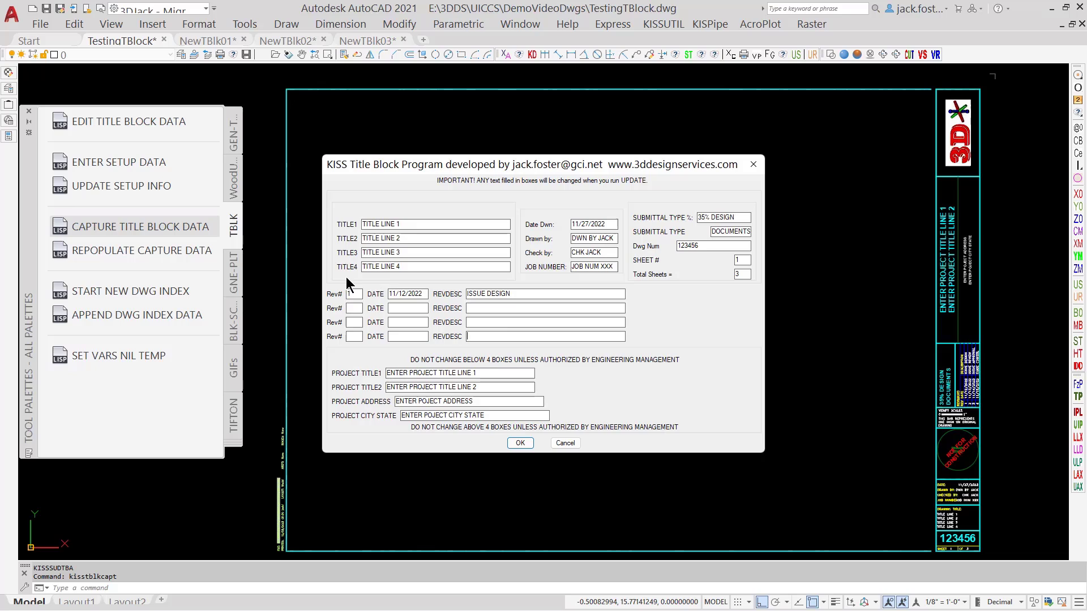
Set captured project title 1 to 3ddesginwervices.com and project title 2 to 3D plus the person's full name, and accept the data
drag(482, 375, 386, 374)
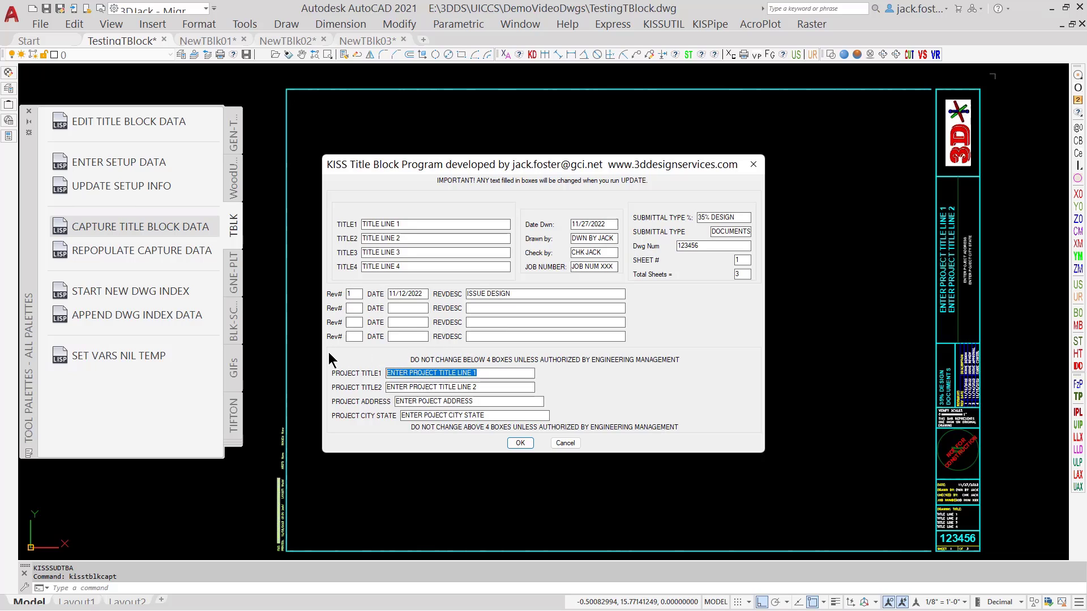
text(3d)
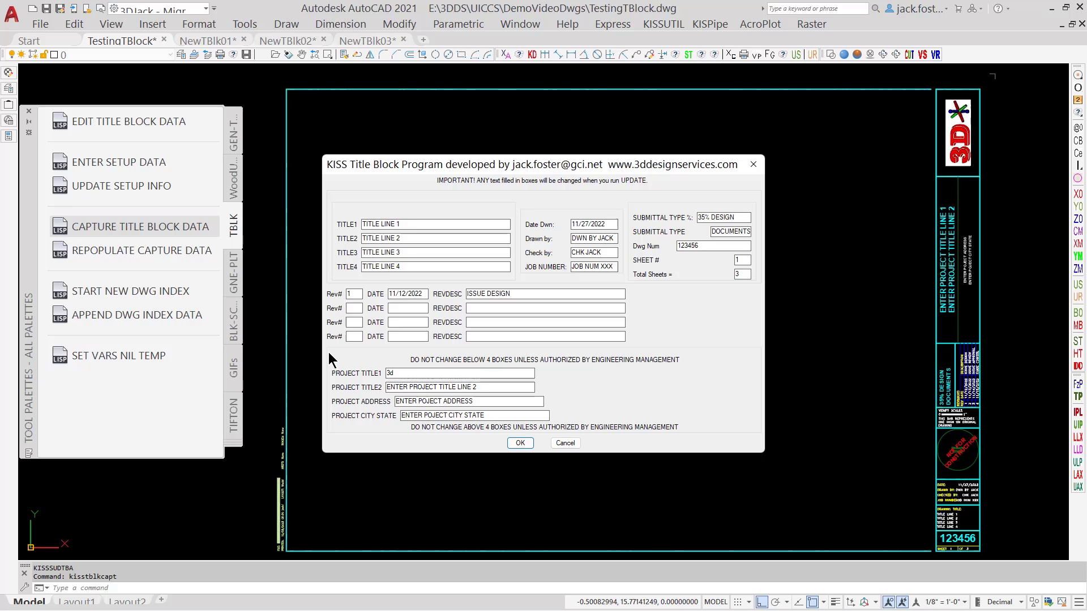
text(desginwervices.com)
key(Tab)
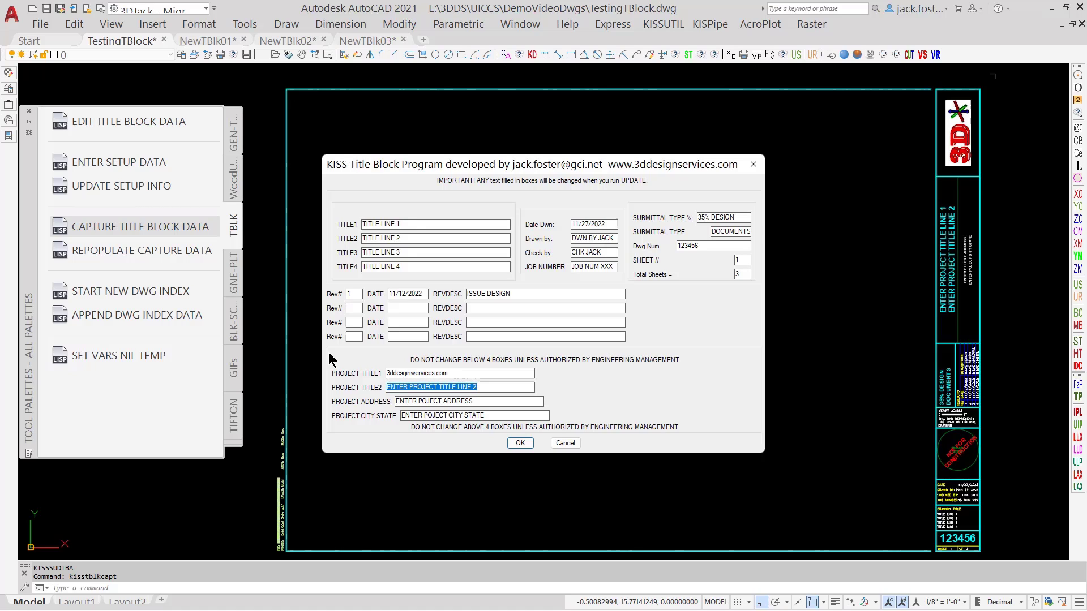
text(3D)
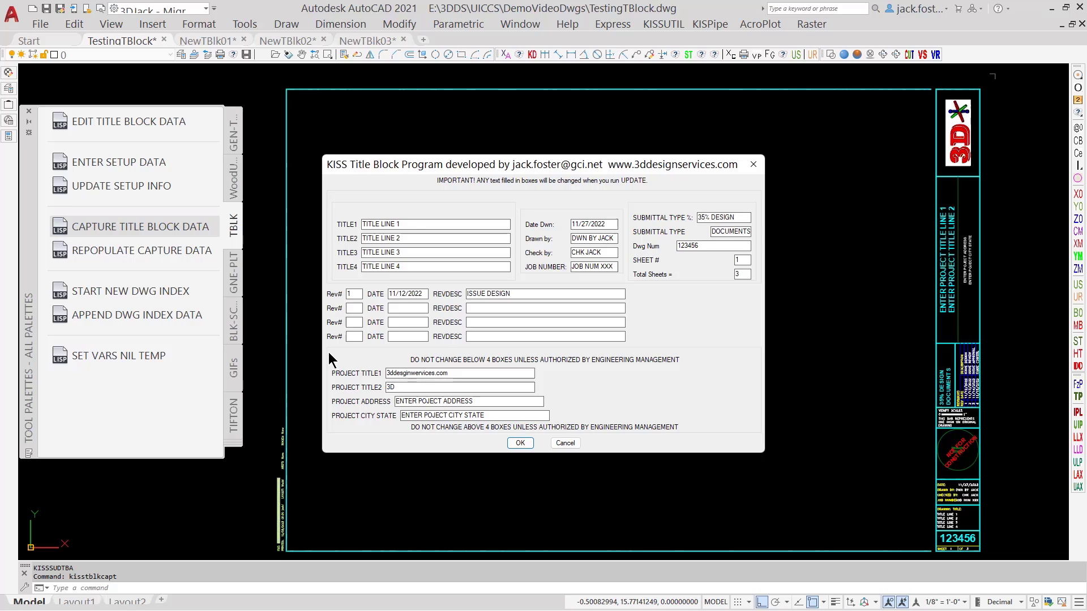
text( Jack Foster)
click(518, 443)
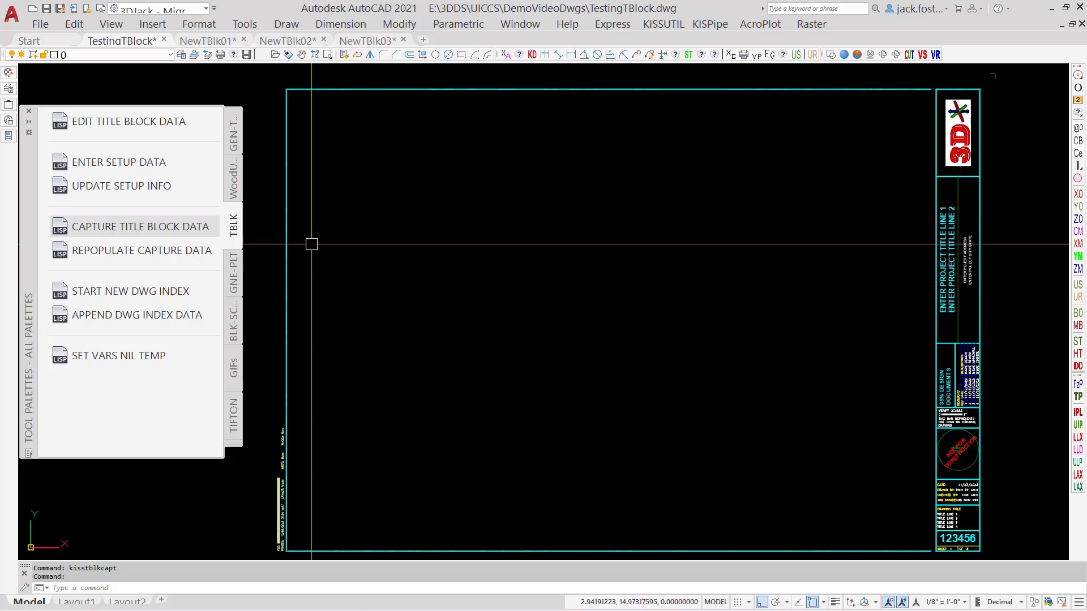
Repopulate NewTBlk01's title block with the captured data and check the project titles in the border
click(214, 40)
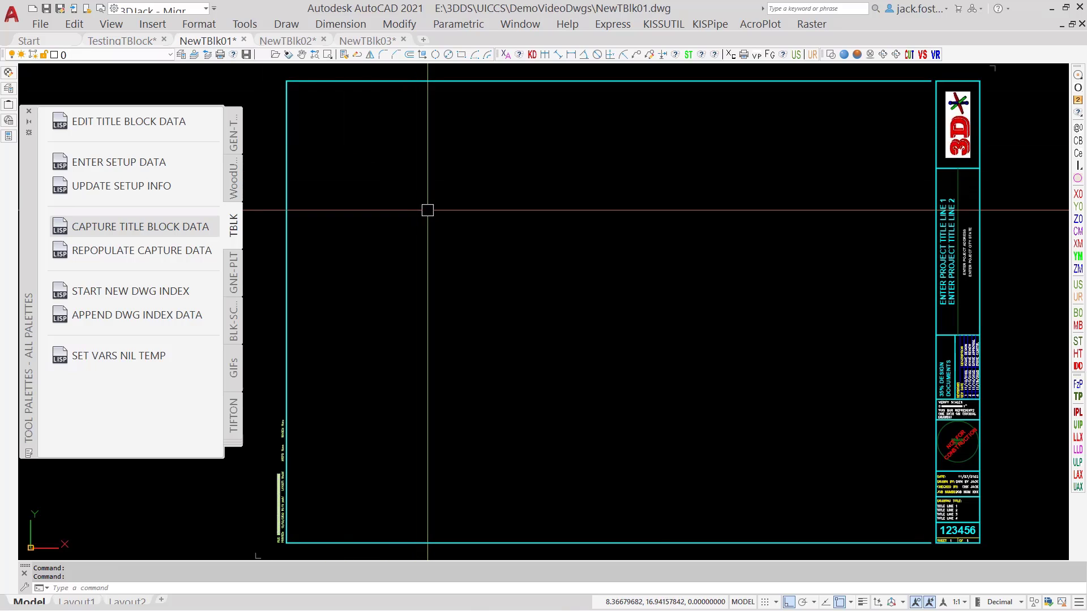
click(109, 252)
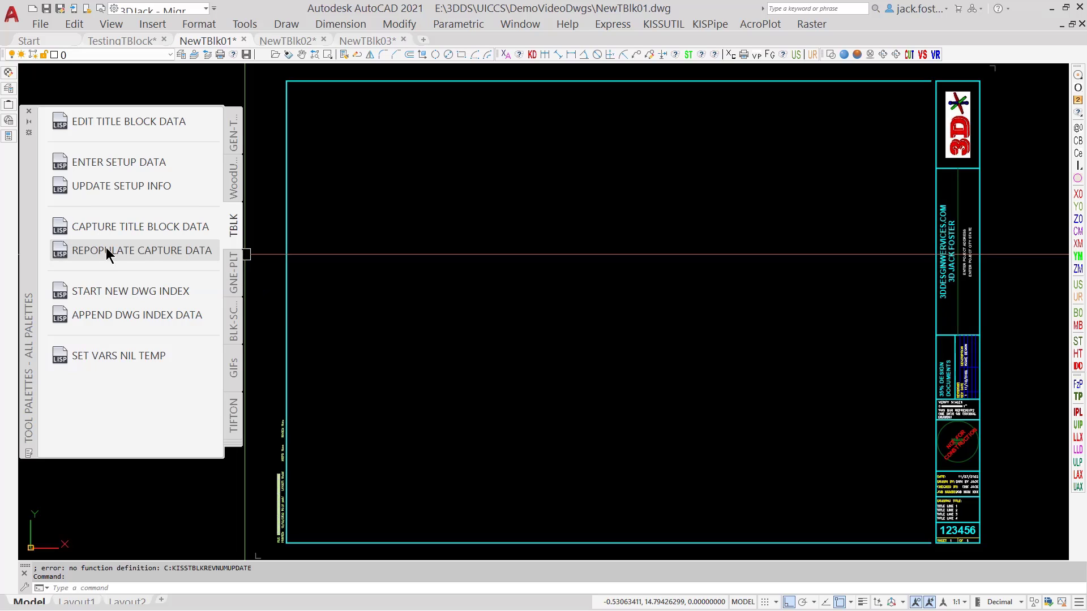
scroll(954, 265, down, 2)
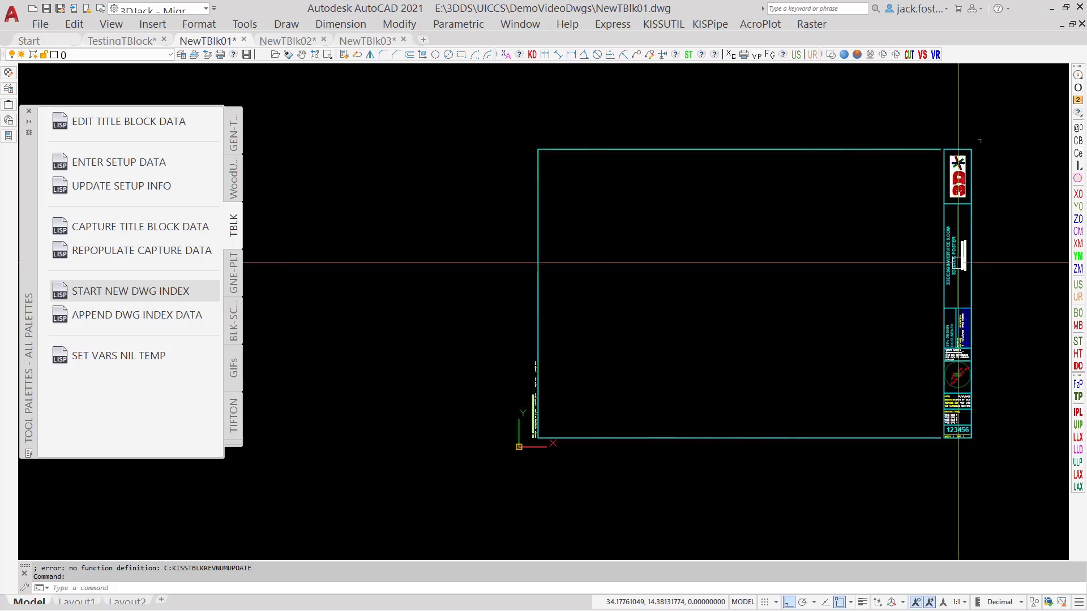
scroll(954, 264, up, 6)
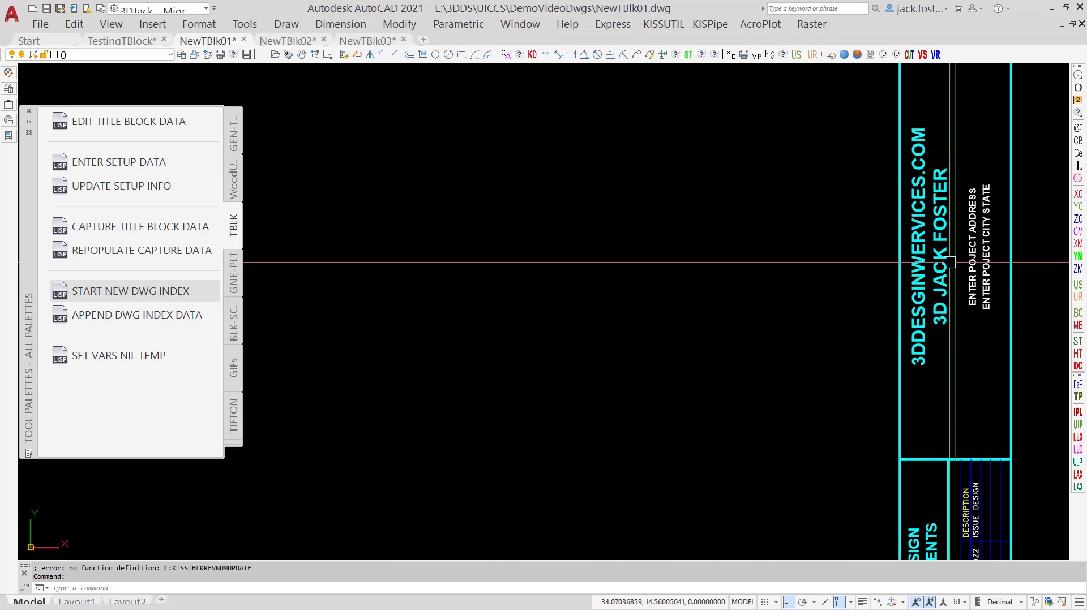
Repopulate the title blocks of NewTBlk02 and NewTBlk03 with the captured data
scroll(892, 240, down, 4)
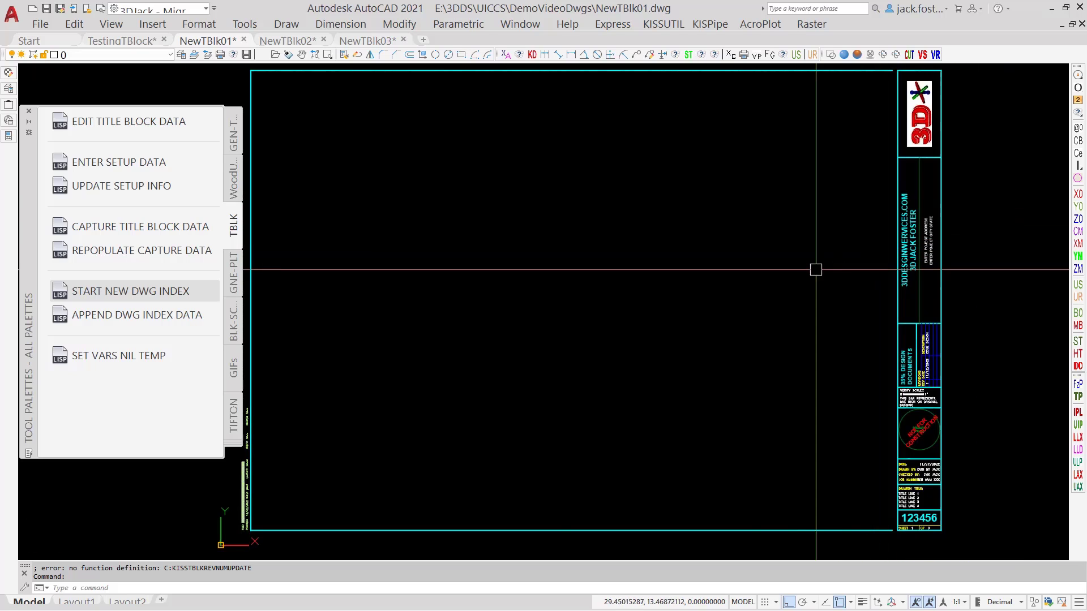
click(287, 41)
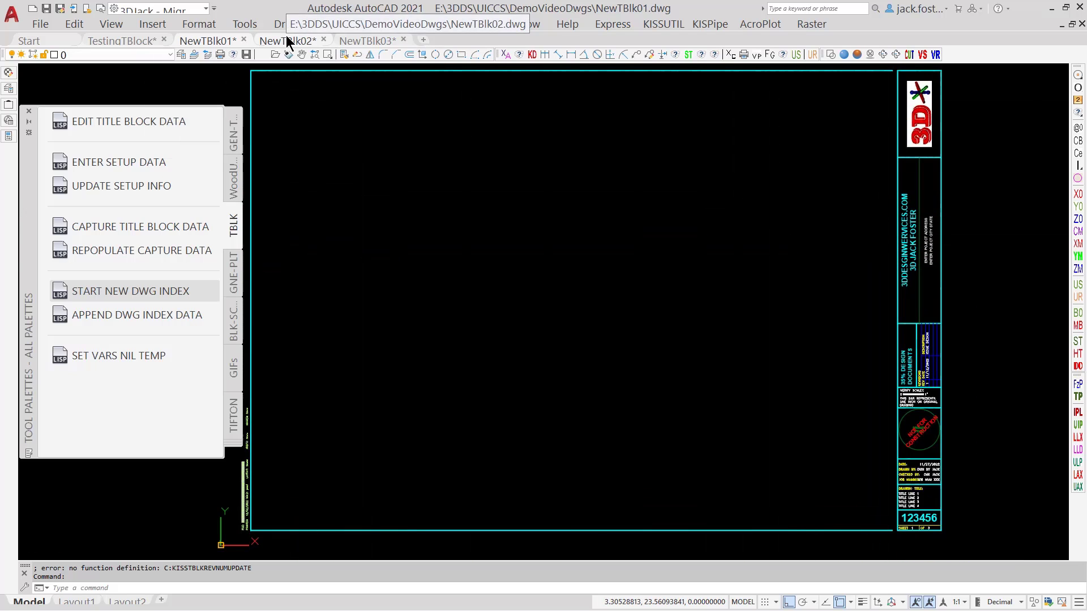
click(93, 250)
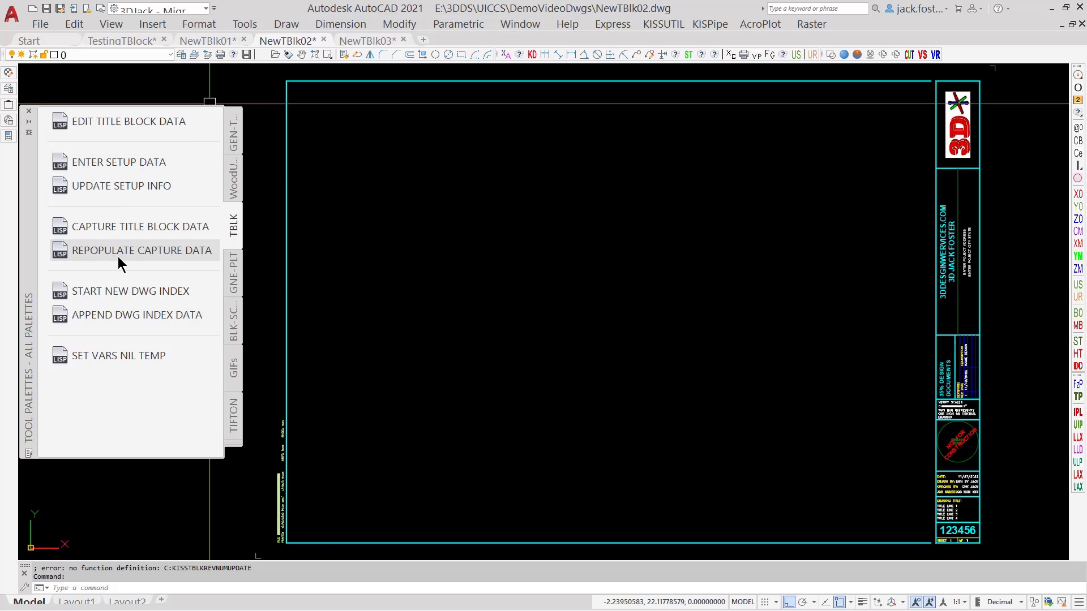
click(361, 39)
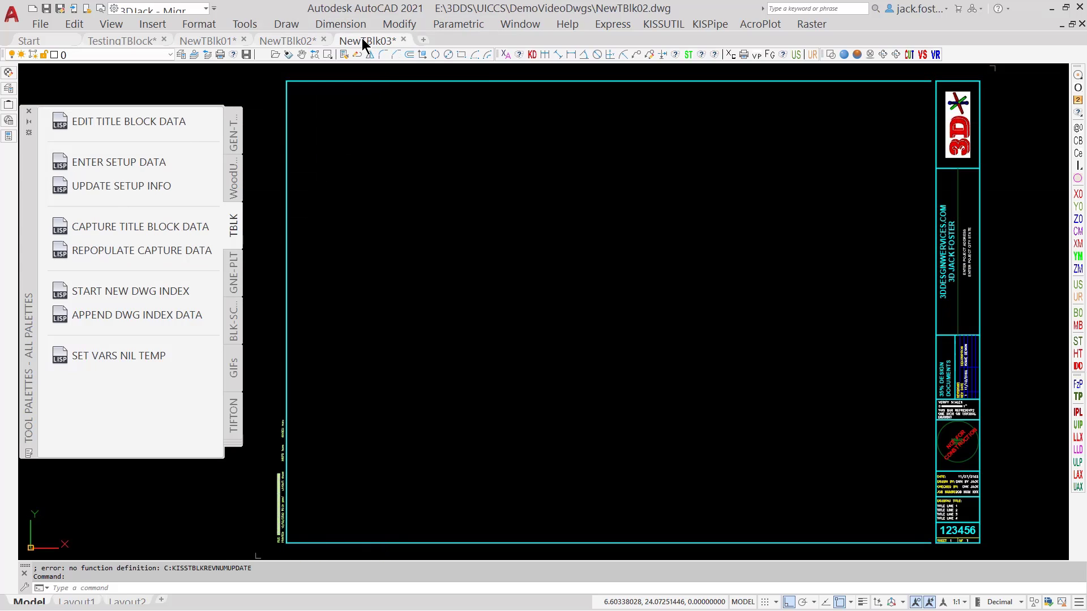
click(133, 250)
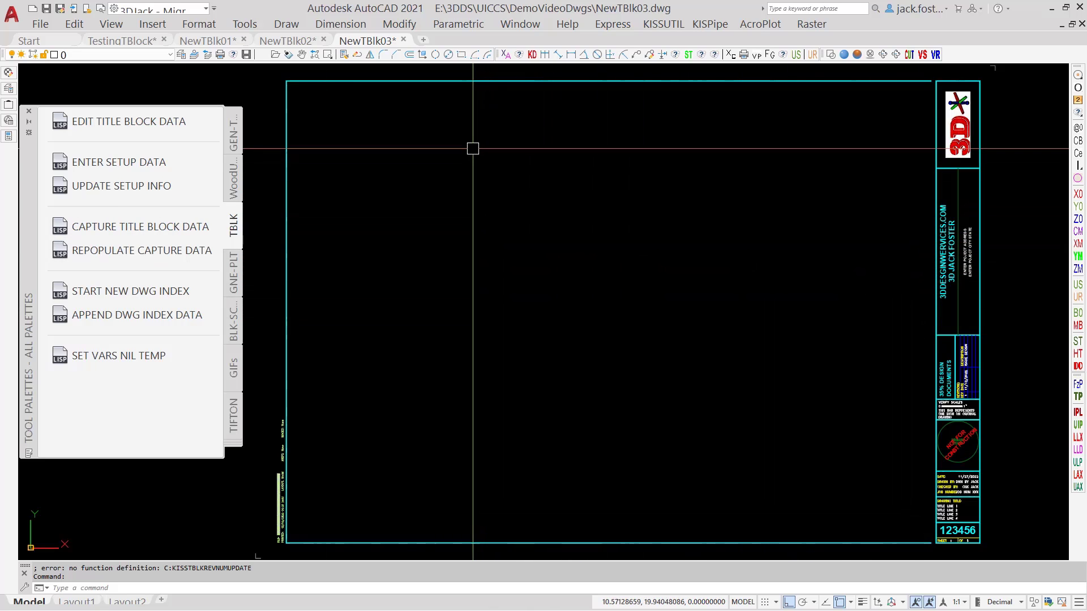
Edit NewTBlk02's title block data to set the sheet number to 2
key(ctrl+Tab)
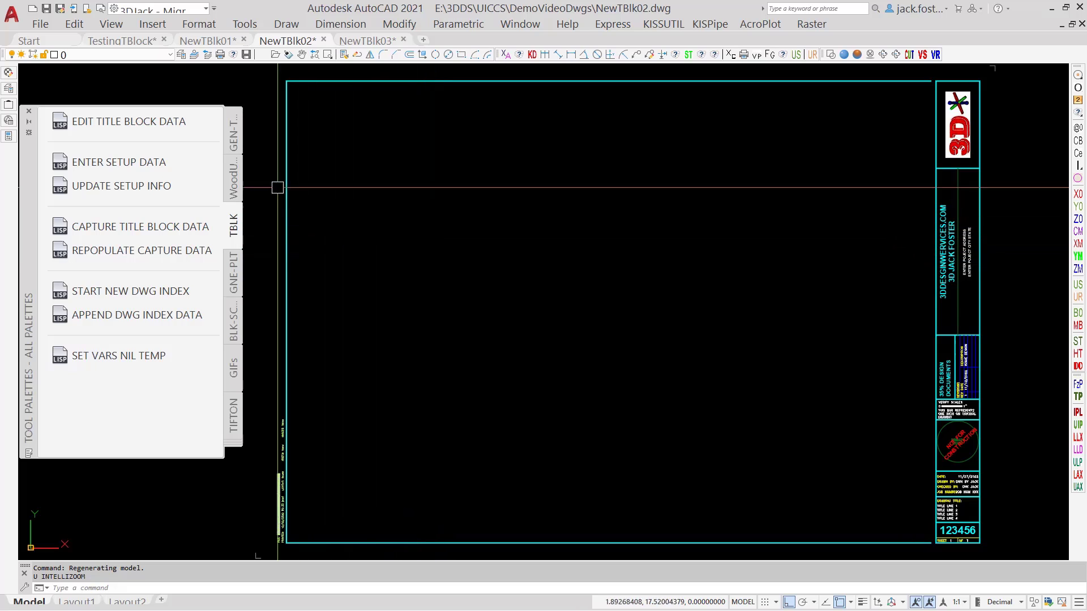
click(112, 122)
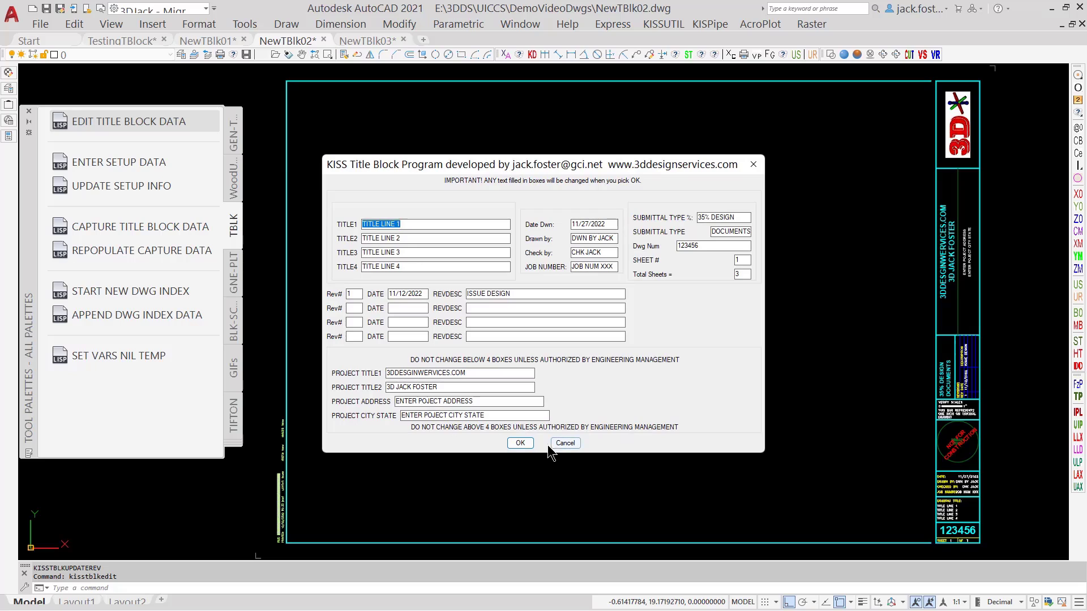
click(742, 261)
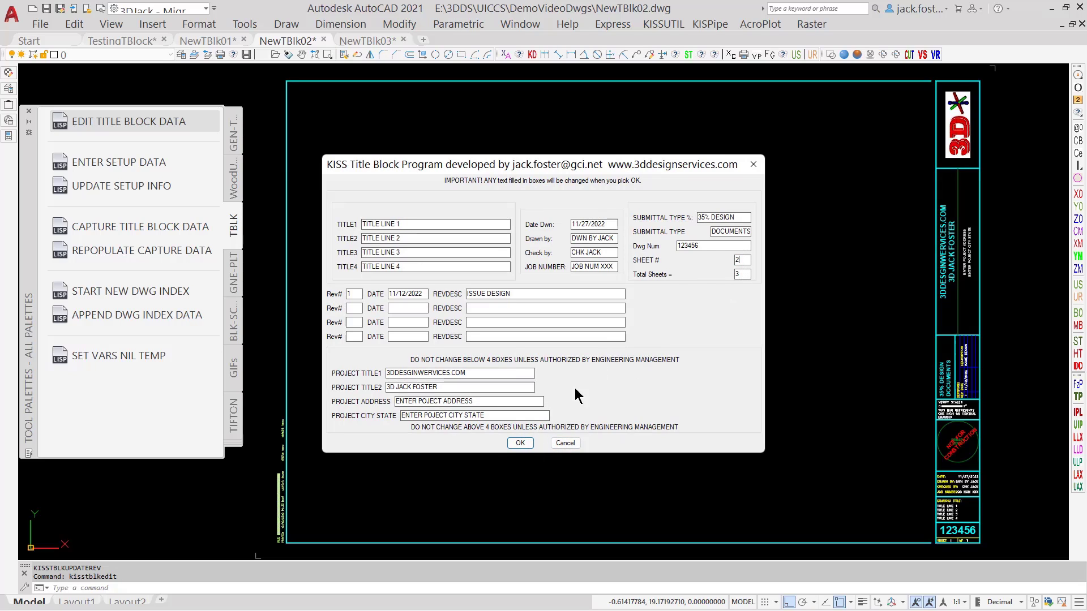
click(519, 444)
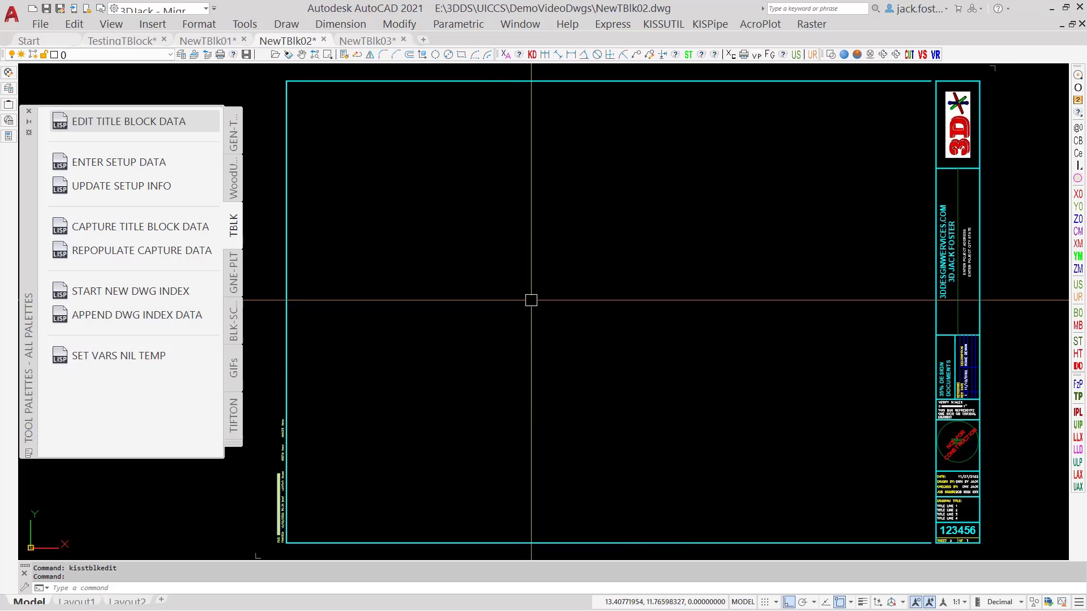
Edit NewTBlk03's title block data to set the sheet number to 3
click(370, 41)
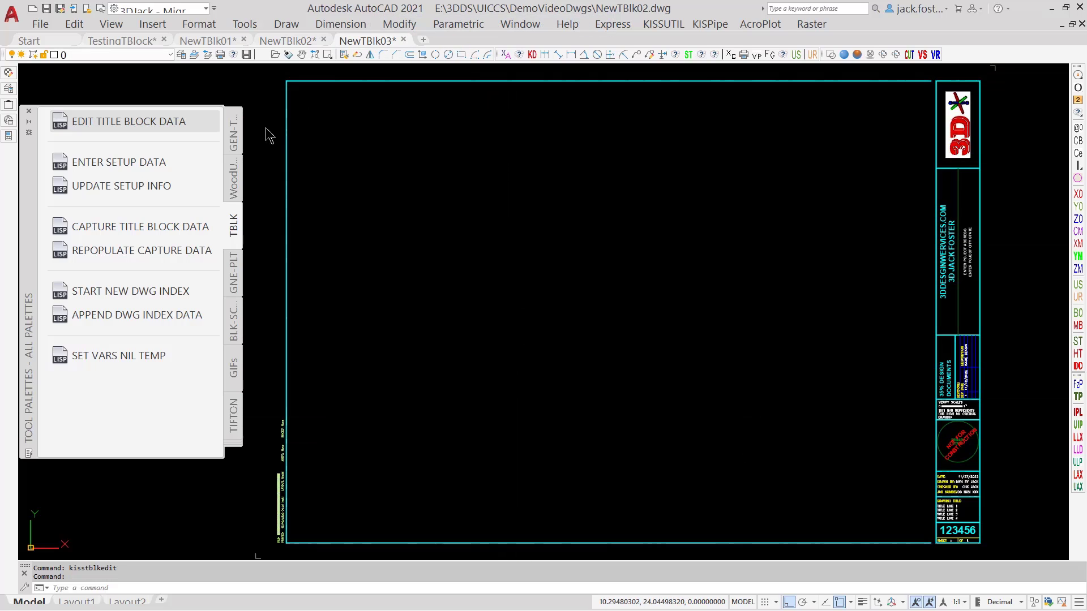
click(141, 119)
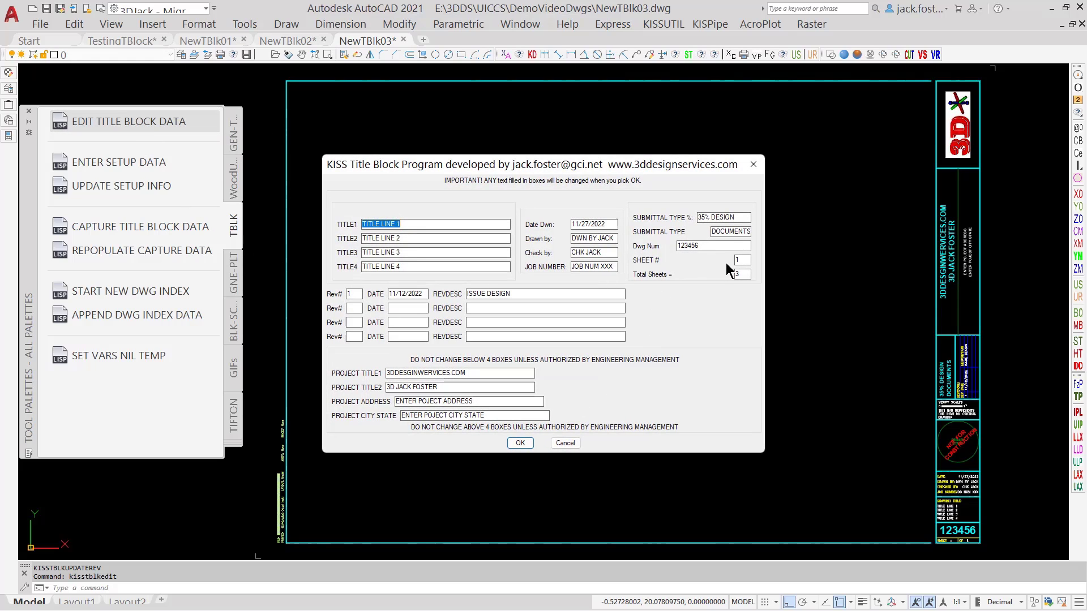
double_click(739, 261)
text(3)
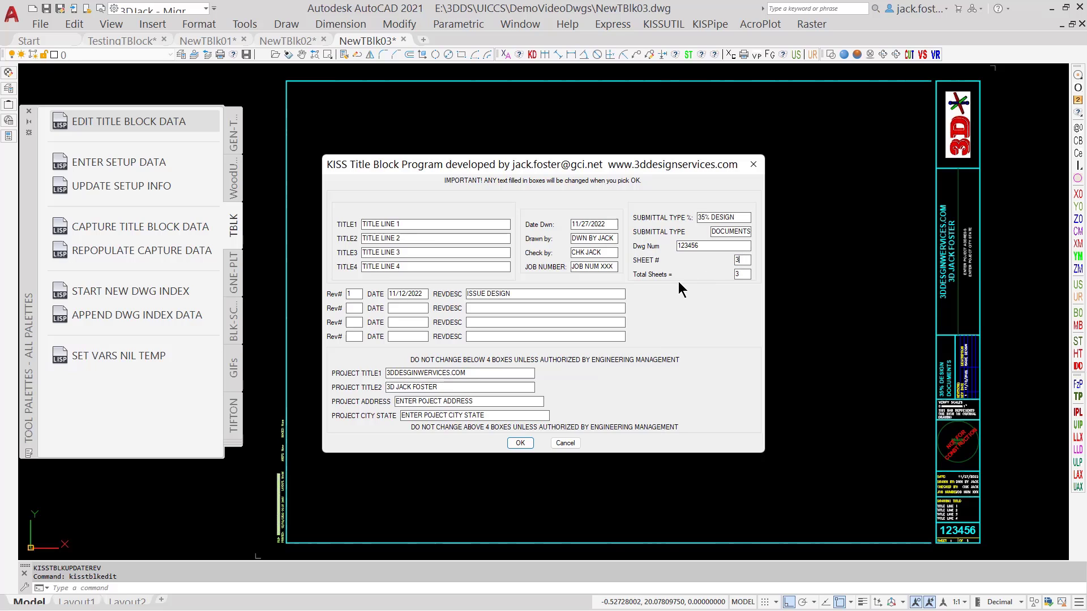
click(519, 443)
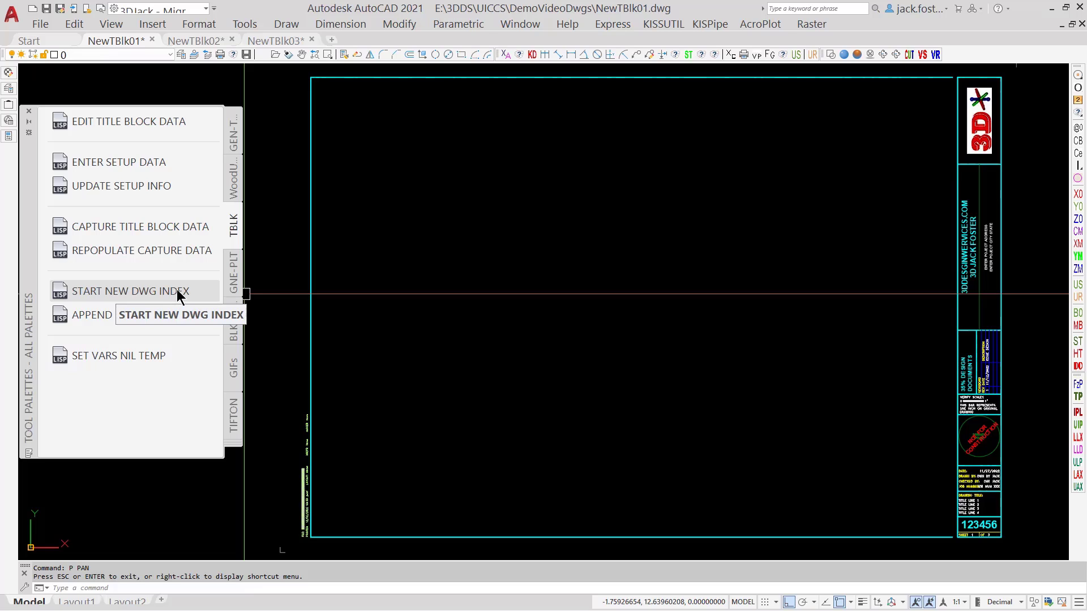
Start a new drawing index, deleting the old index file, and append NewTBlk01's data, closing that drawing without saving
click(136, 289)
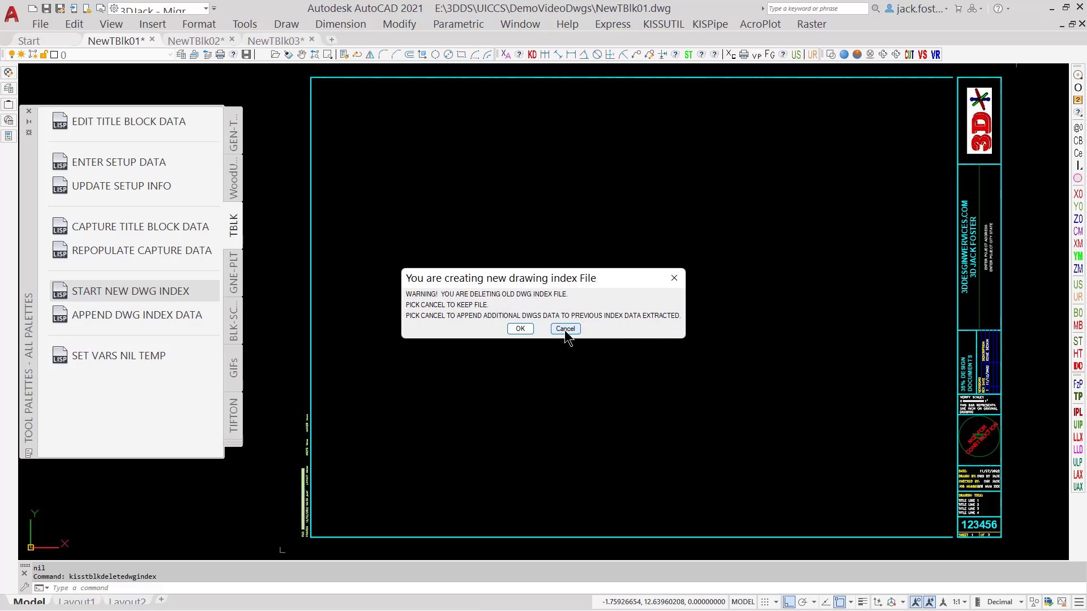
click(519, 329)
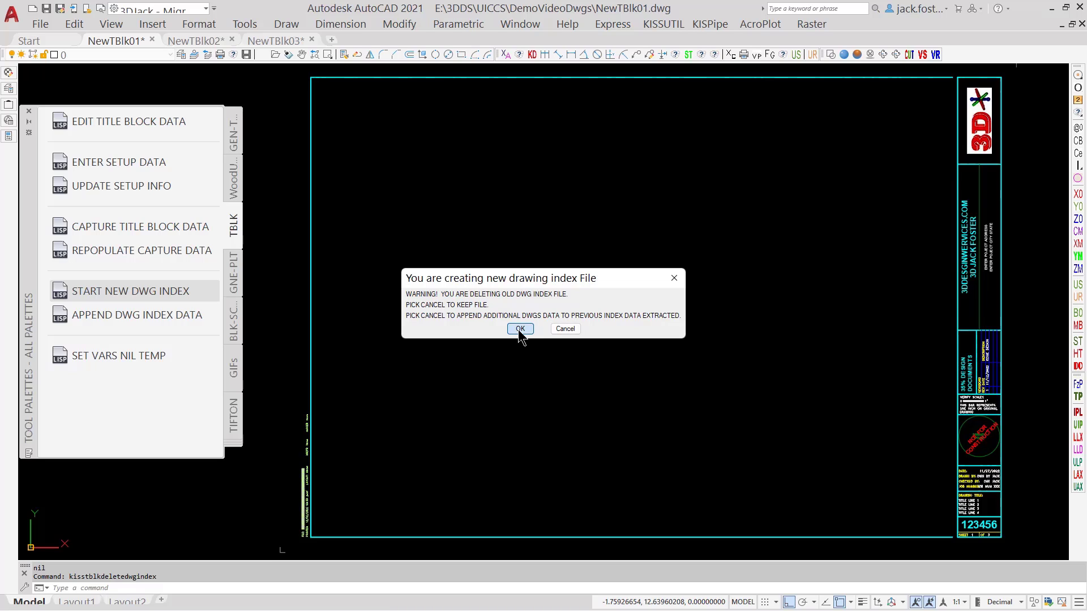
click(99, 314)
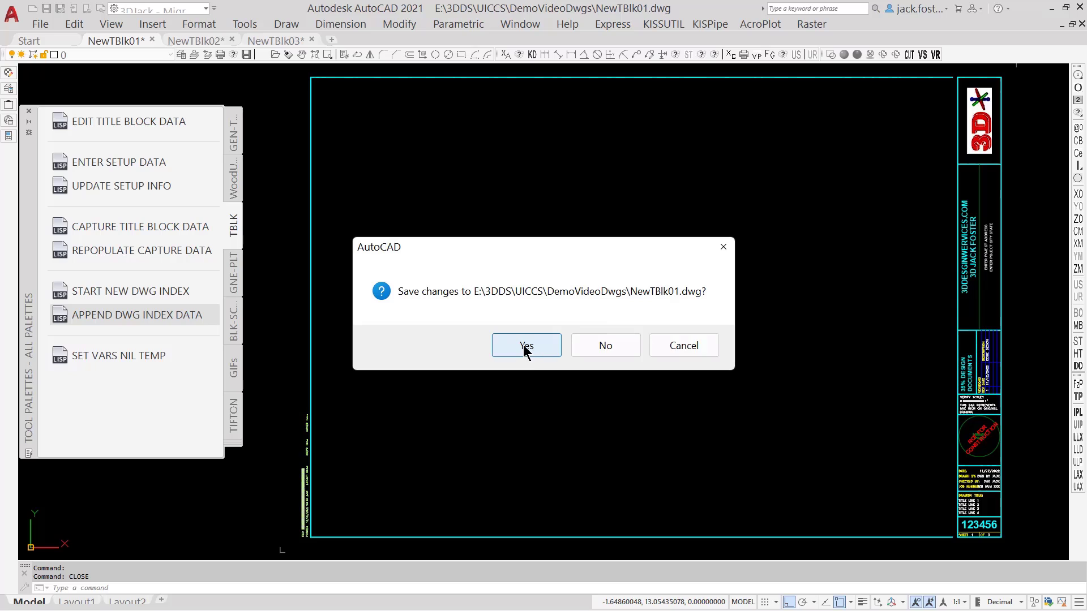
click(606, 347)
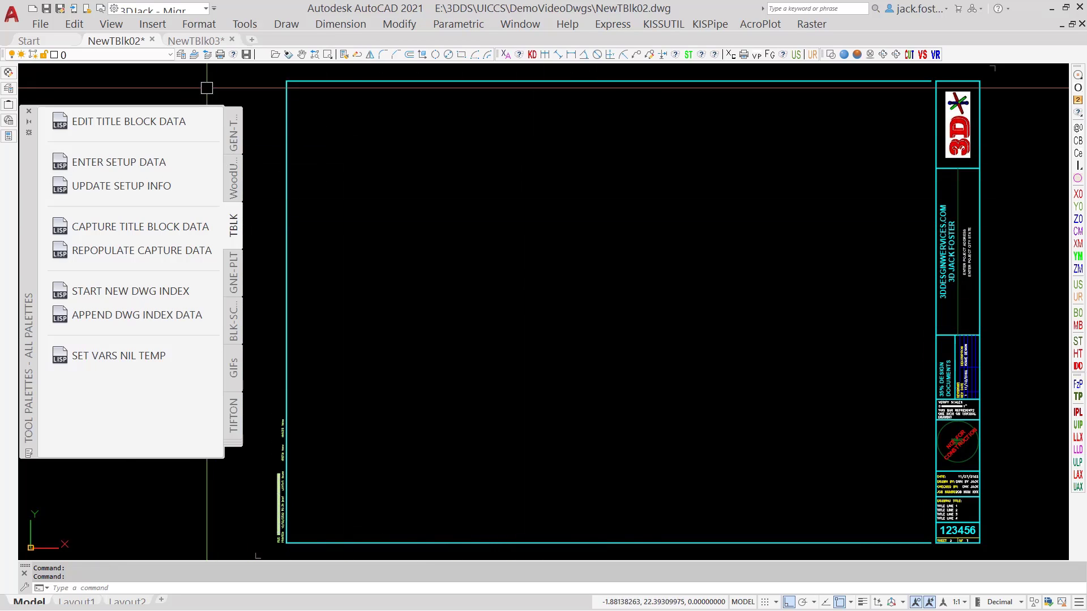
Append the title block data of NewTBlk02 and NewTBlk03 to the drawing index, closing each drawing without saving
click(103, 314)
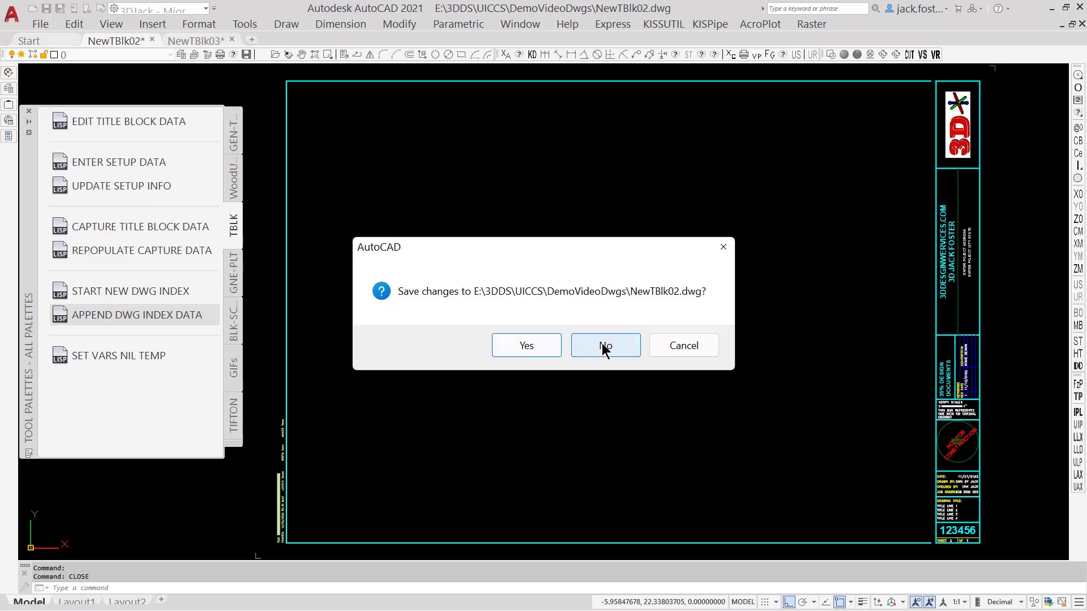
click(602, 345)
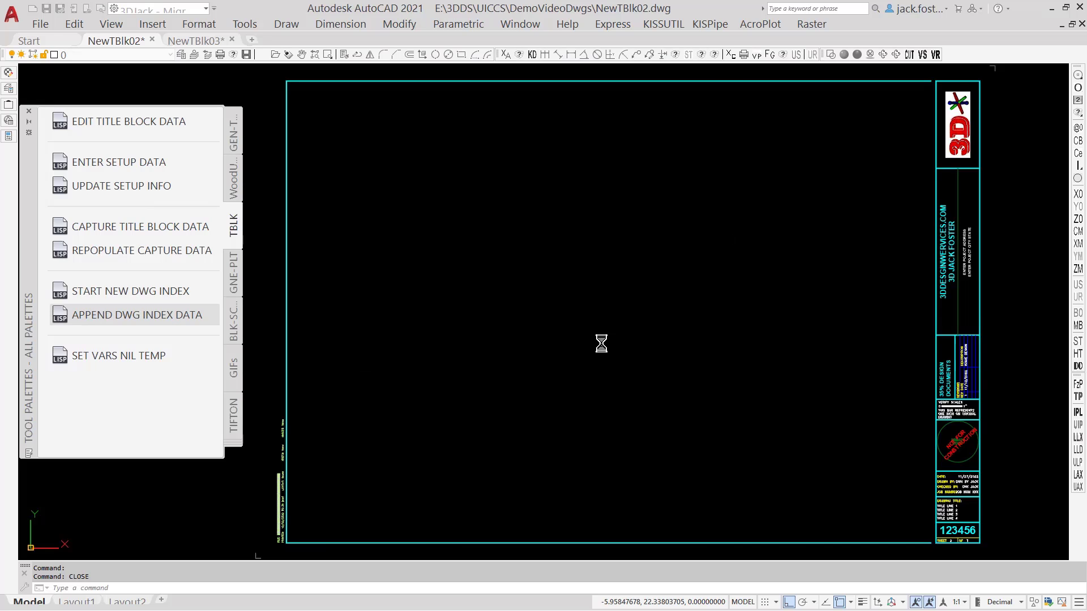
click(123, 314)
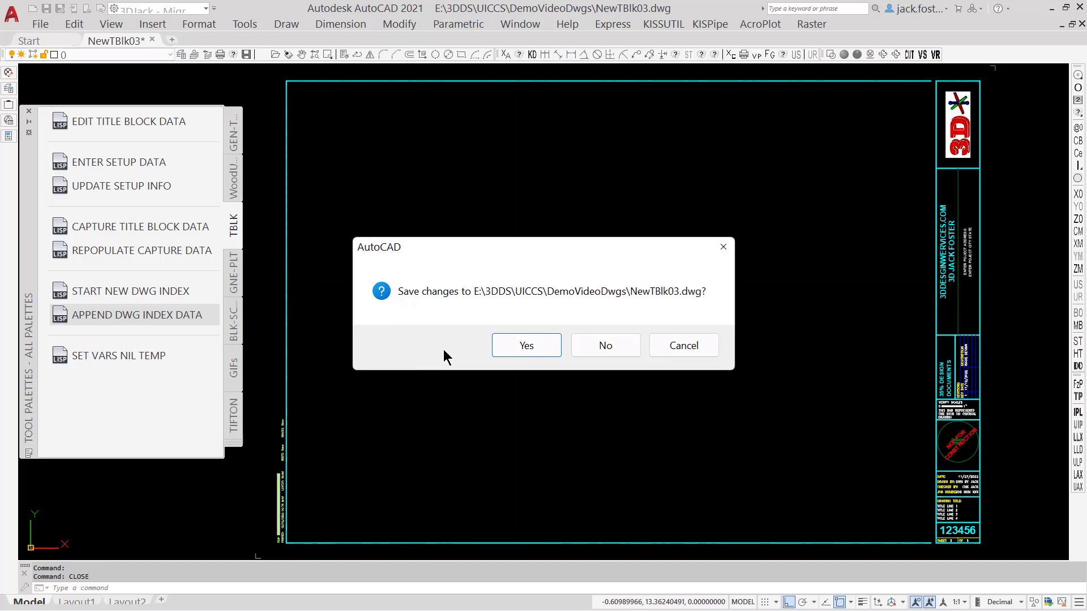
click(607, 348)
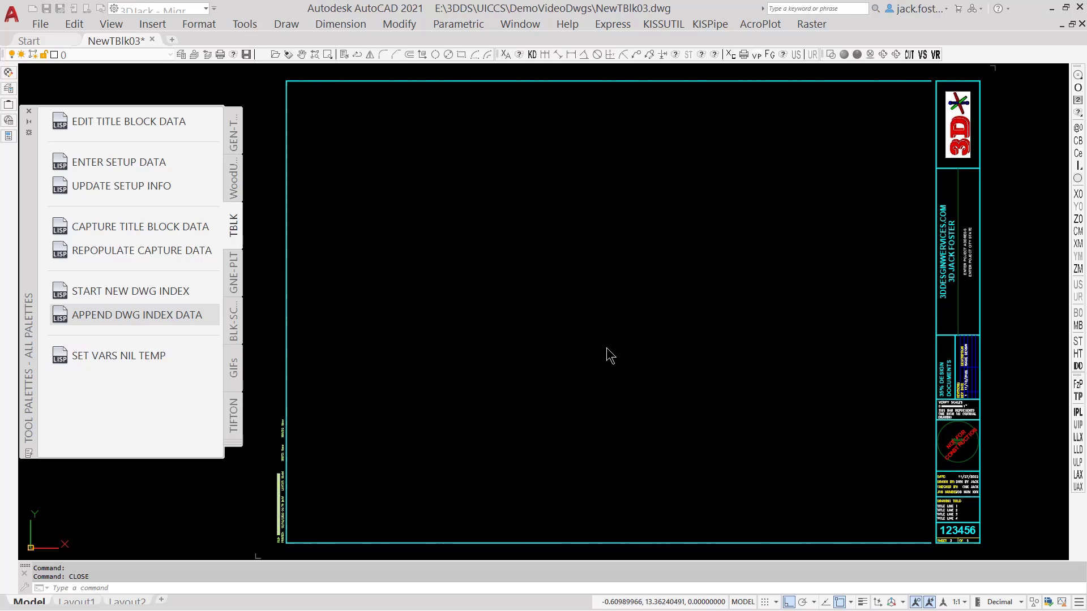